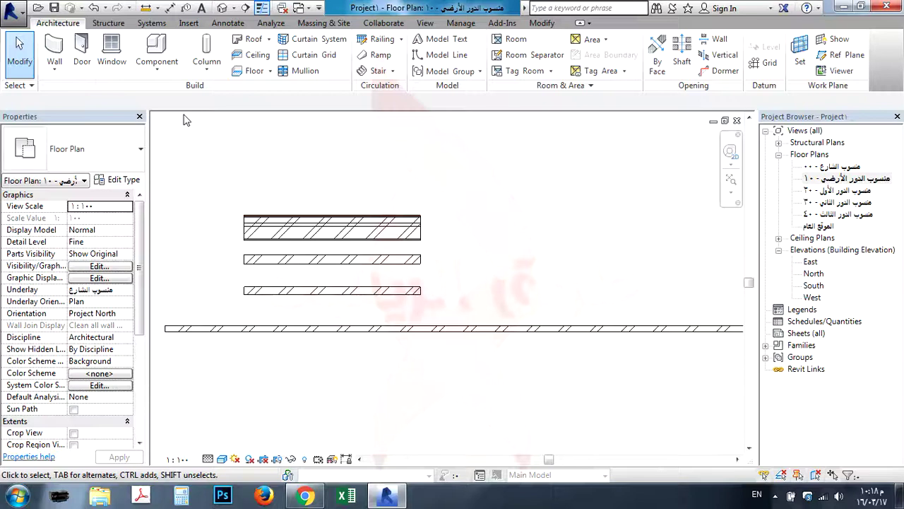
# - Start the Window tool and list the available M_Fixed window sizes in the type selector
pyautogui.click(112, 51)
pyautogui.click(109, 150)
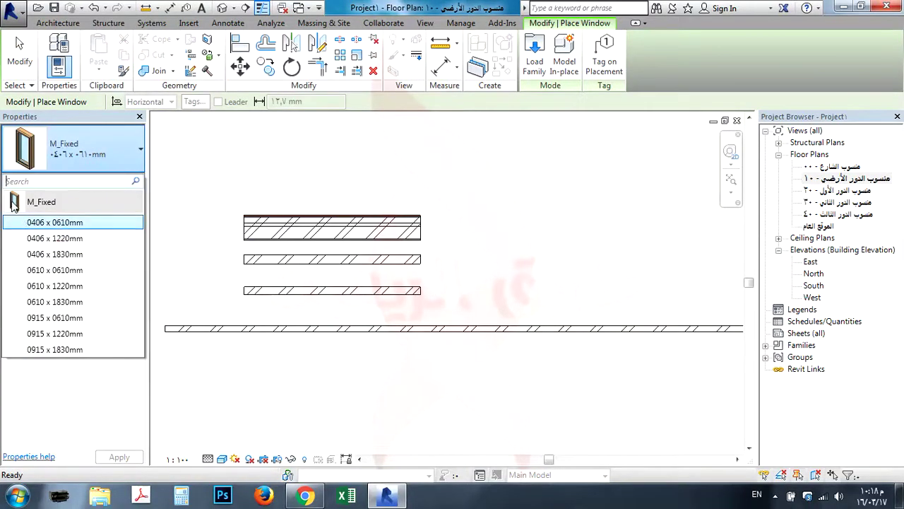
pyautogui.moveTo(13, 205)
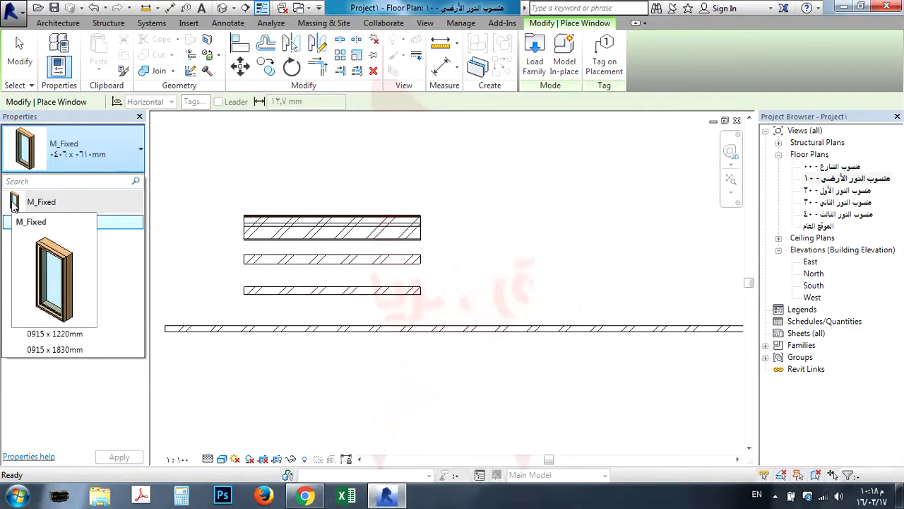
# - Load the M_Casement Dbl with Trim family from the library's Windows folder as the active window type
pyautogui.click(535, 48)
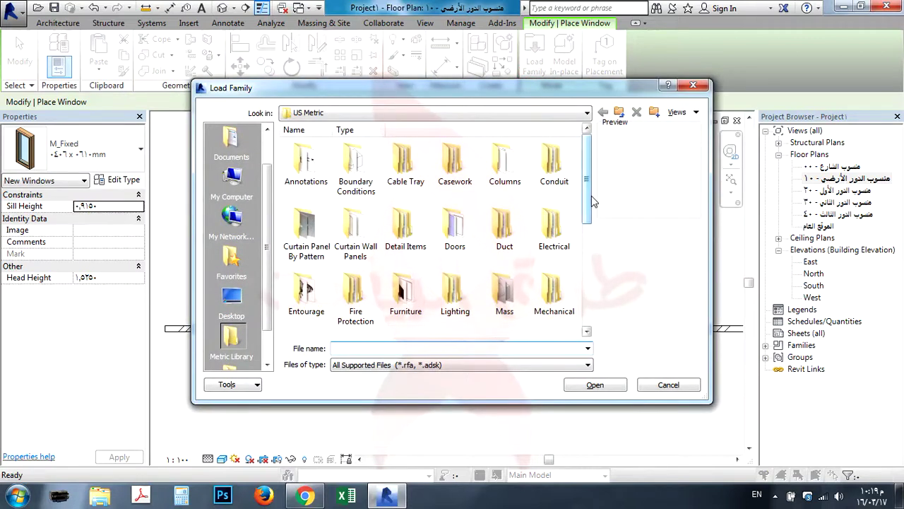
pyautogui.moveTo(592, 201); pyautogui.dragTo(589, 295)
pyautogui.doubleClick(314, 312)
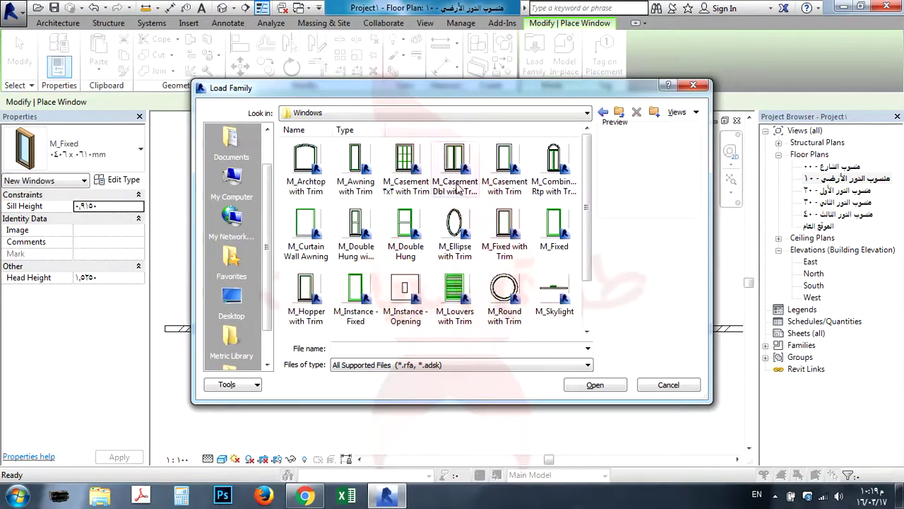
pyautogui.click(456, 187)
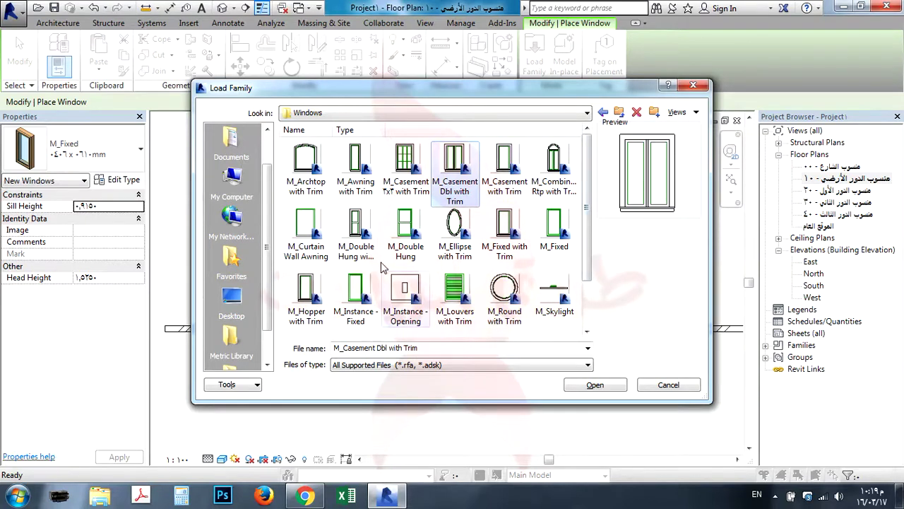
pyautogui.click(596, 385)
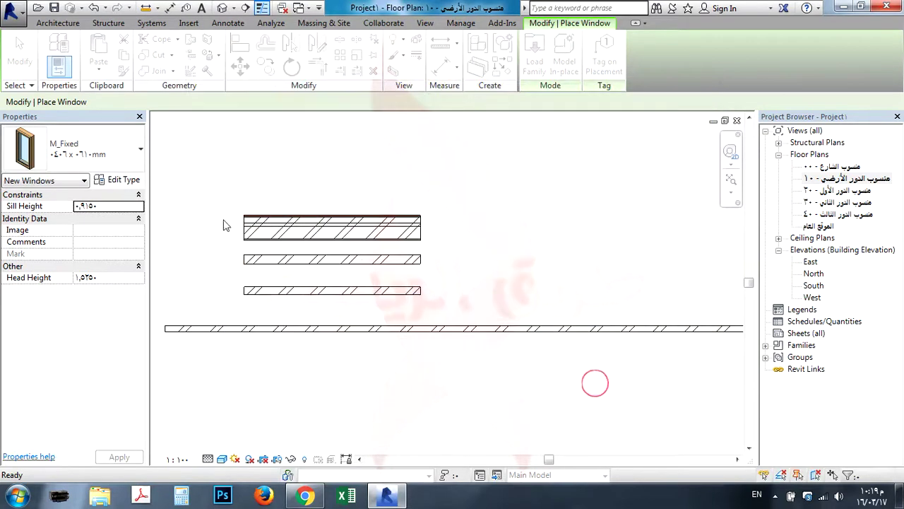
pyautogui.click(121, 181)
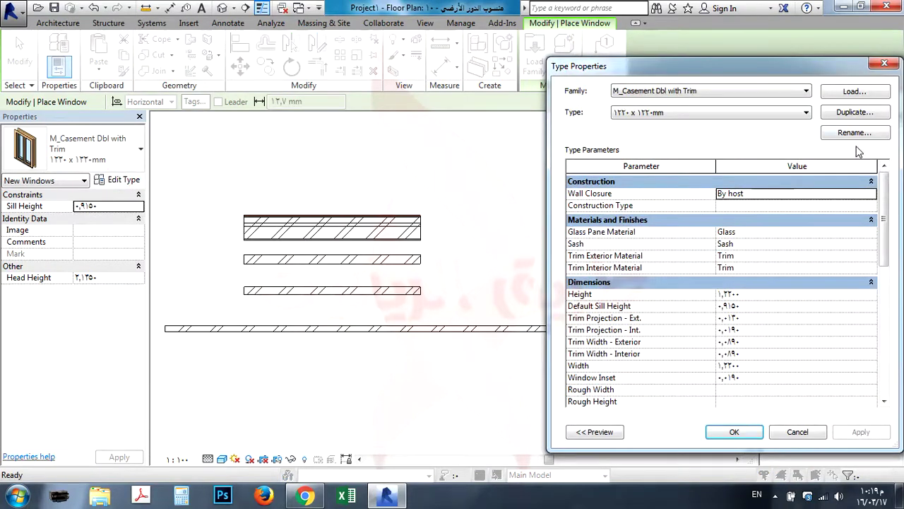
pyautogui.click(856, 119)
pyautogui.click(777, 284)
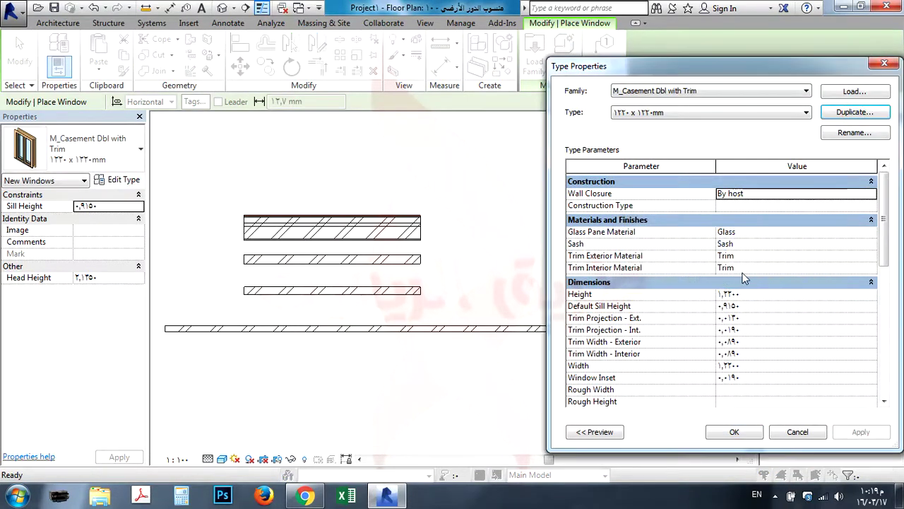
pyautogui.click(765, 294)
pyautogui.click(764, 305)
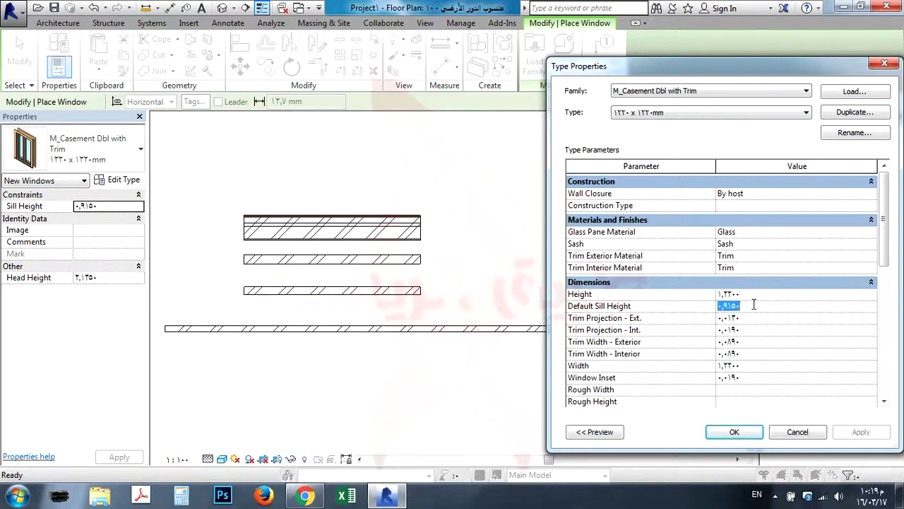
pyautogui.click(754, 318)
pyautogui.click(753, 330)
pyautogui.click(758, 342)
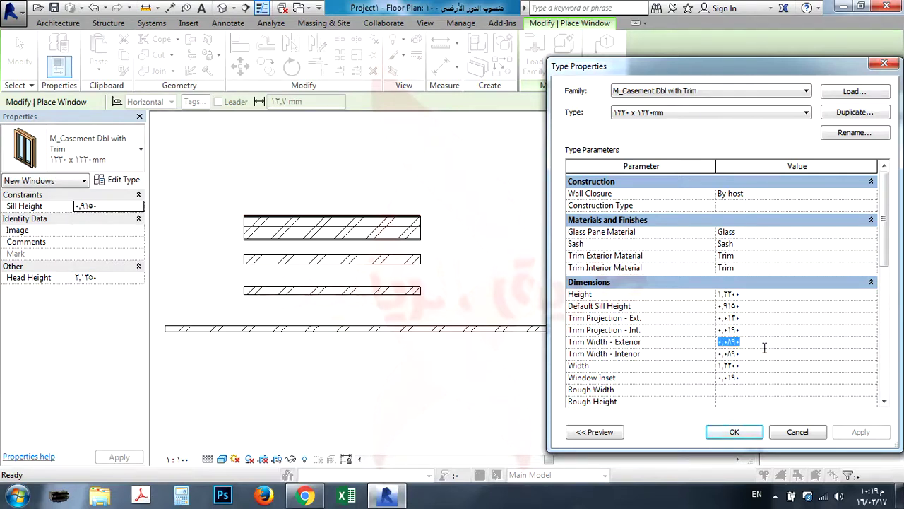
pyautogui.click(765, 355)
pyautogui.doubleClick(765, 357)
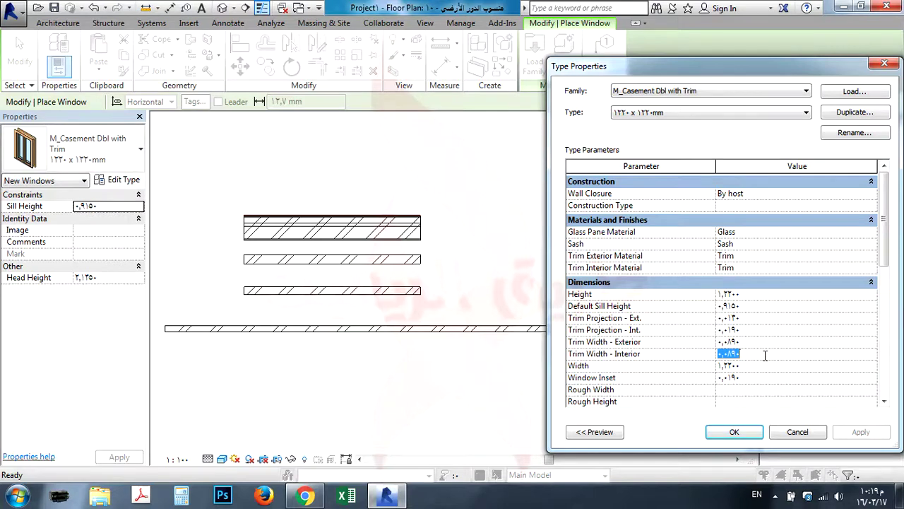
pyautogui.click(767, 343)
pyautogui.doubleClick(768, 343)
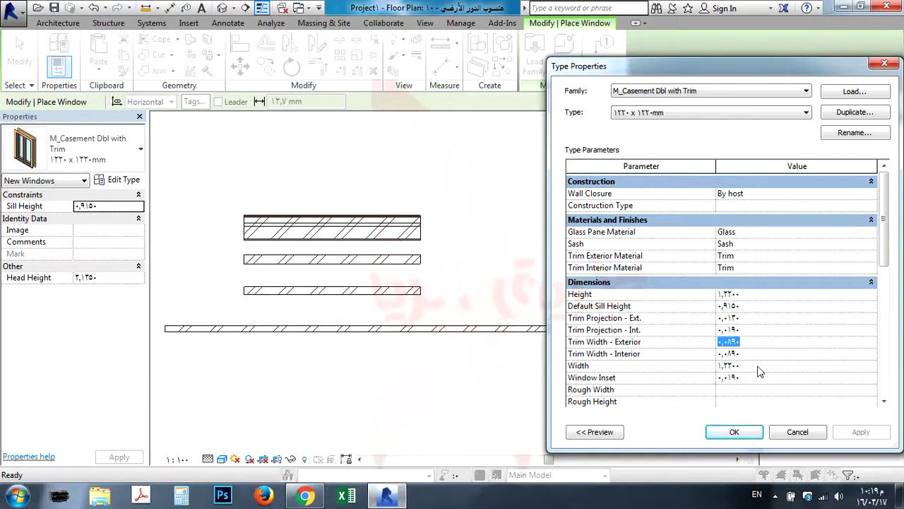
pyautogui.doubleClick(758, 366)
pyautogui.click(799, 432)
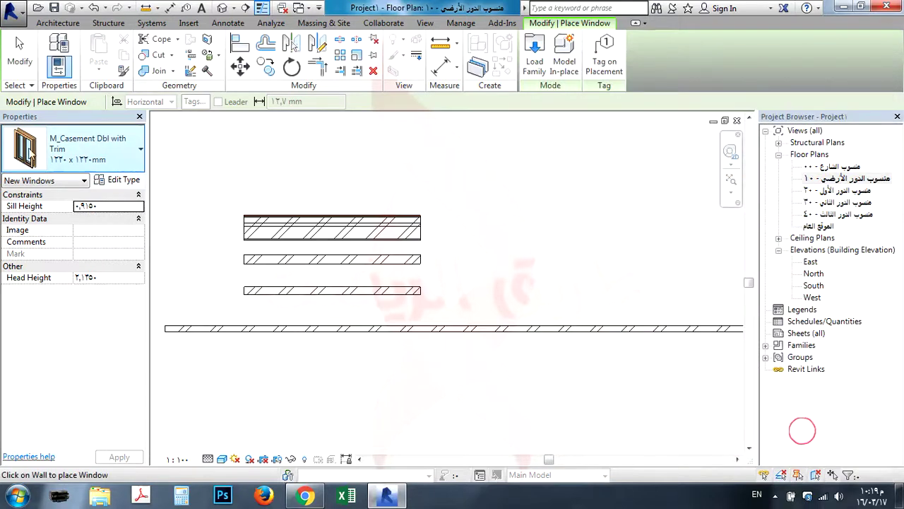
# - Browse the Architecture column type options, then end window placement
pyautogui.click(58, 23)
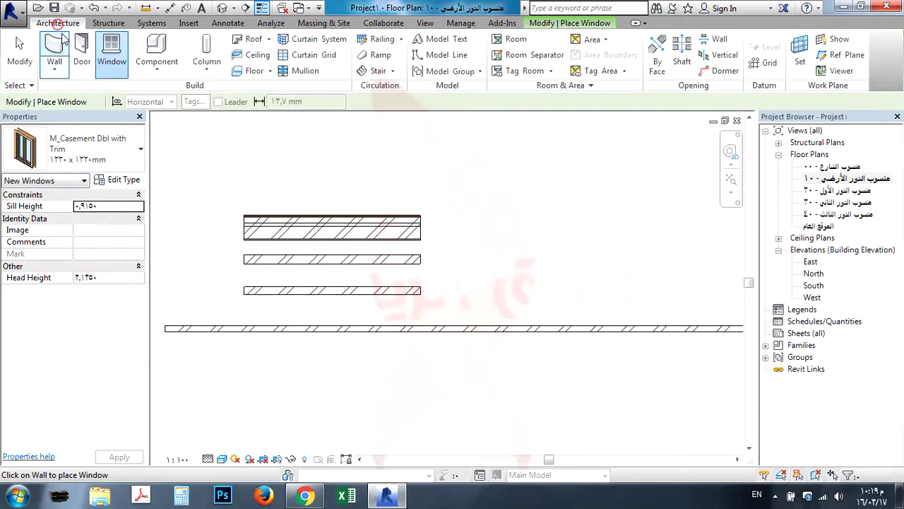
pyautogui.click(207, 71)
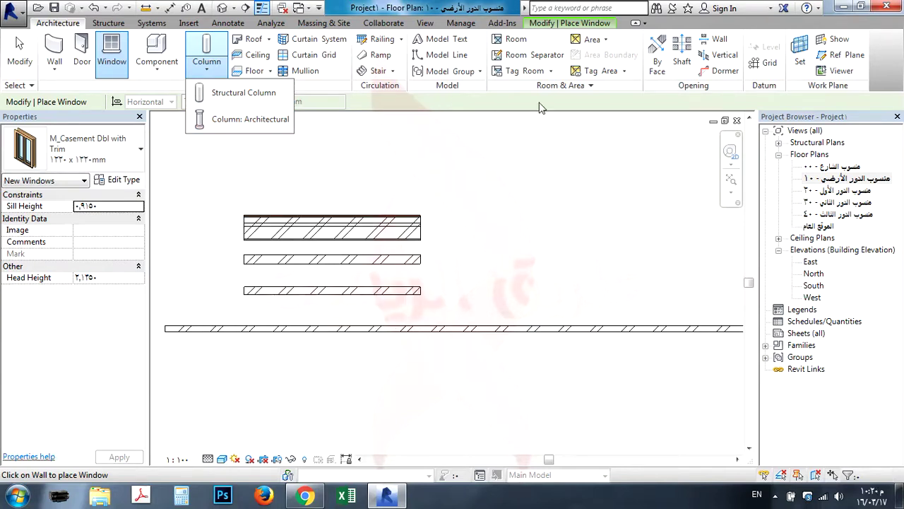
pyautogui.press('Escape')
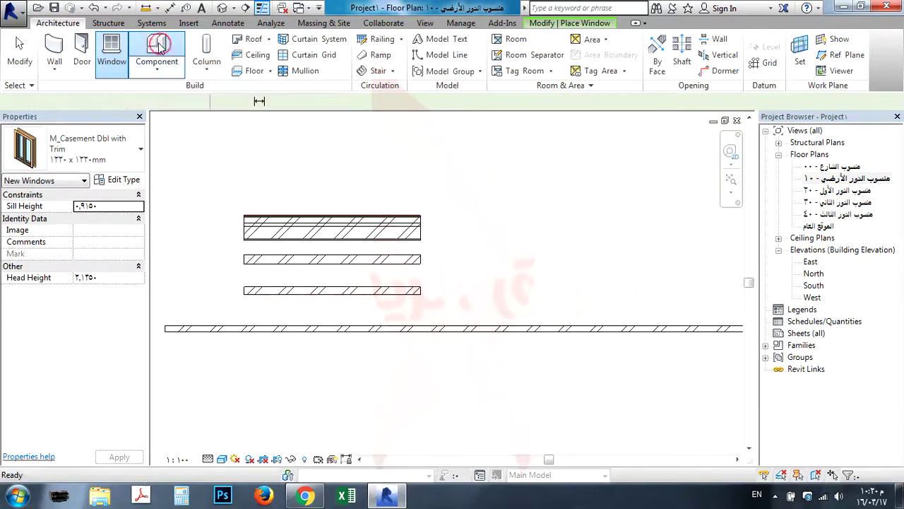
pyautogui.press('Escape')
# - Cancel the Component tool's family loading and M_Desk placement, then show the column type options
pyautogui.click(157, 49)
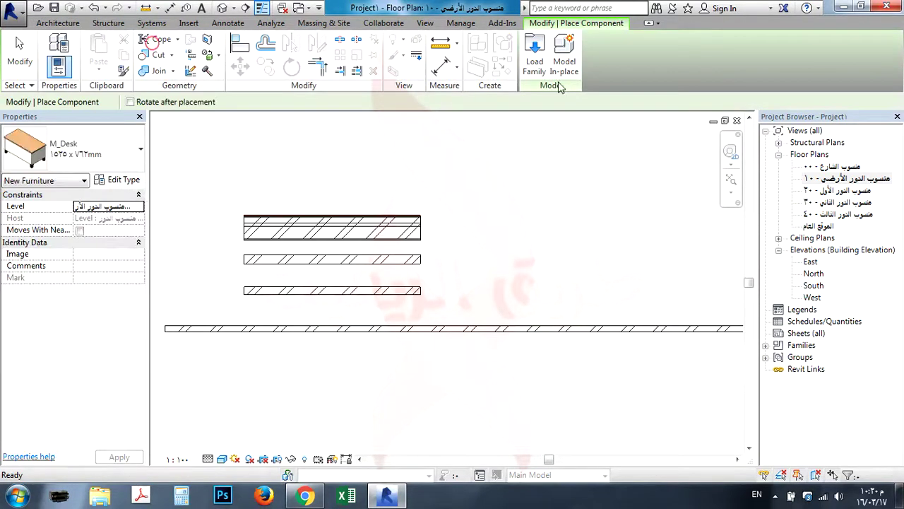
pyautogui.click(534, 64)
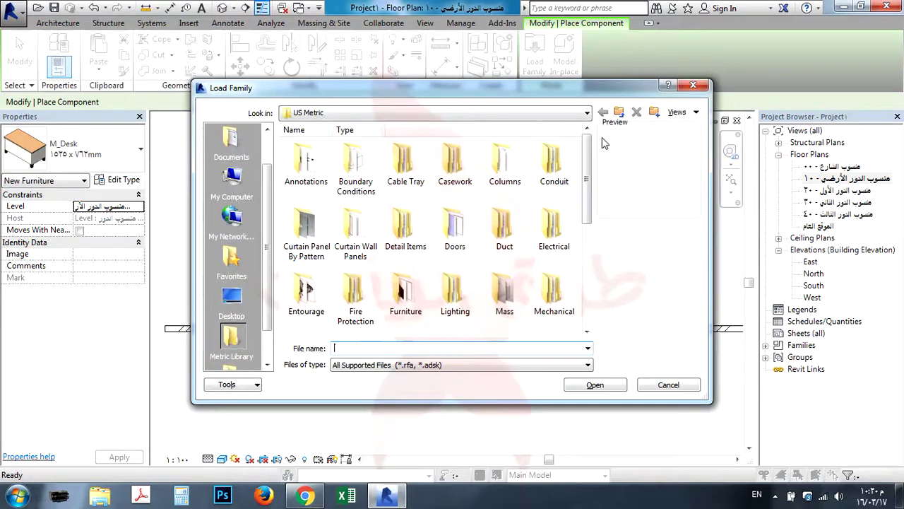
pyautogui.press('Escape')
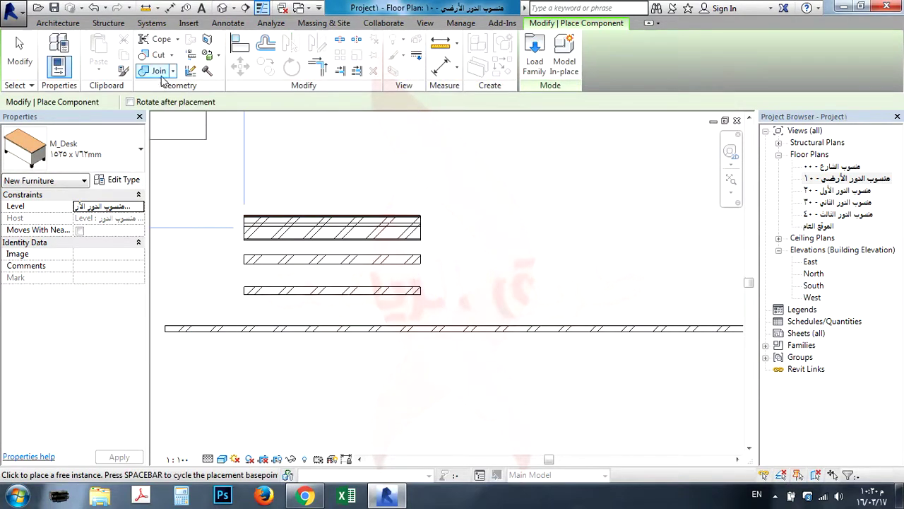
pyautogui.press('Escape')
pyautogui.press('Escape')
pyautogui.click(206, 62)
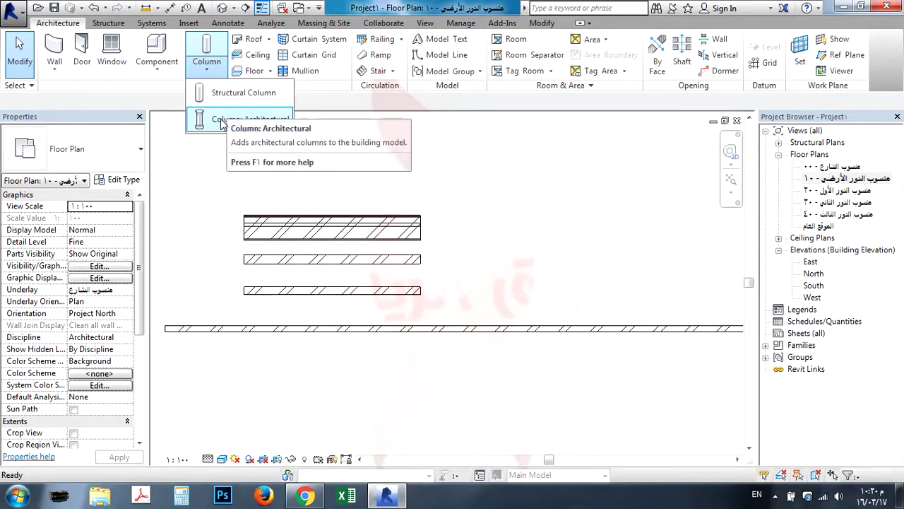
pyautogui.click(220, 118)
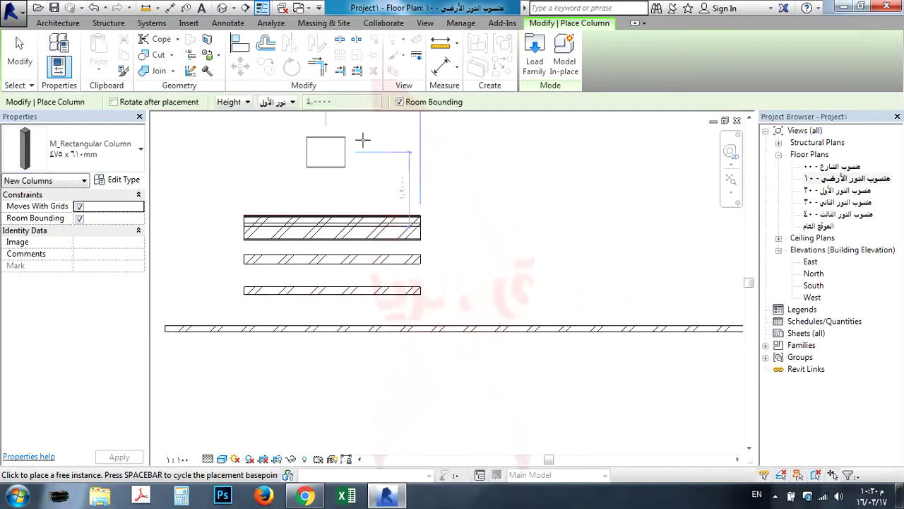
pyautogui.click(534, 55)
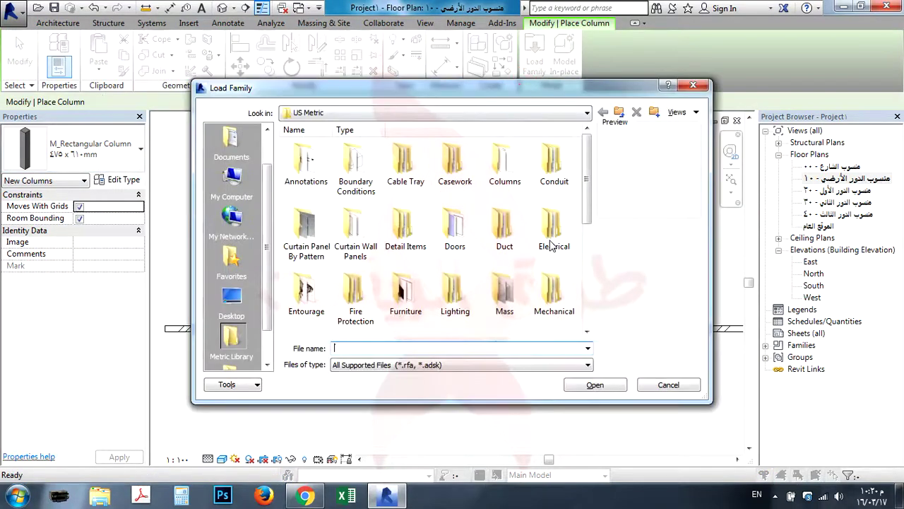
pyautogui.click(702, 87)
pyautogui.press('Escape')
pyautogui.press('Escape')
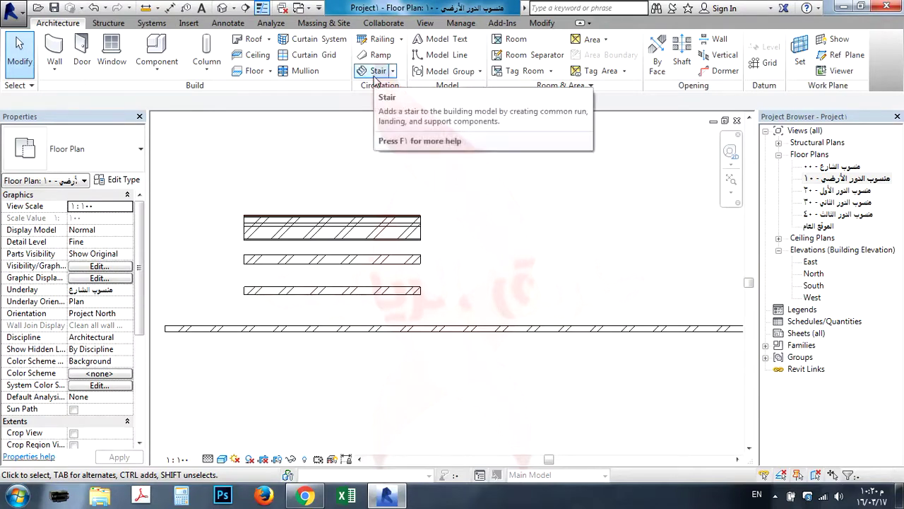
# - Place a U-shaped winder stair of type 180mm max riser 275mm tread and finish edit mode
pyautogui.click(376, 73)
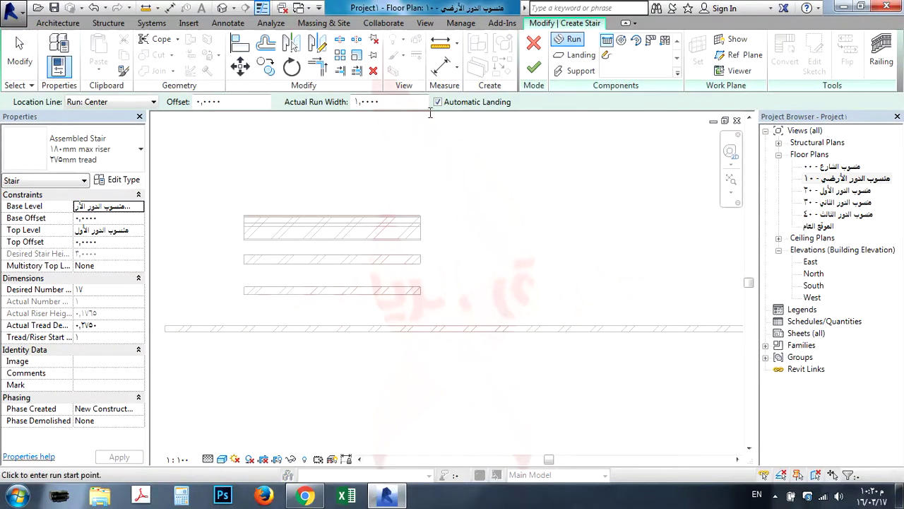
pyautogui.click(94, 146)
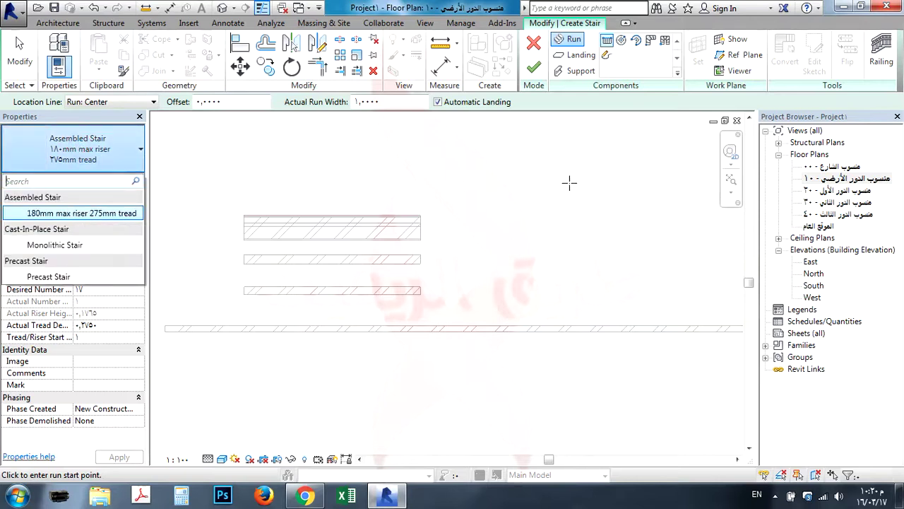
pyautogui.click(665, 40)
pyautogui.moveTo(608, 240); pyautogui.dragTo(434, 307, button='middle')
pyautogui.click(553, 280)
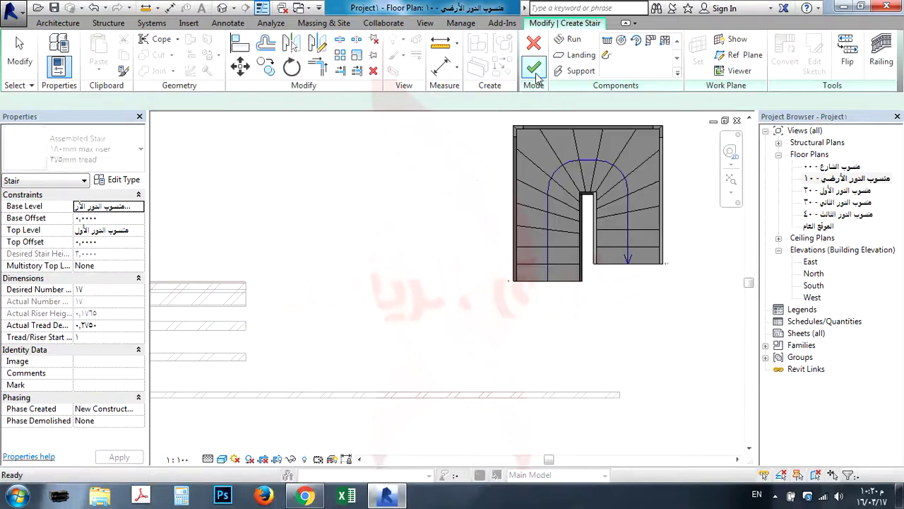
pyautogui.click(534, 76)
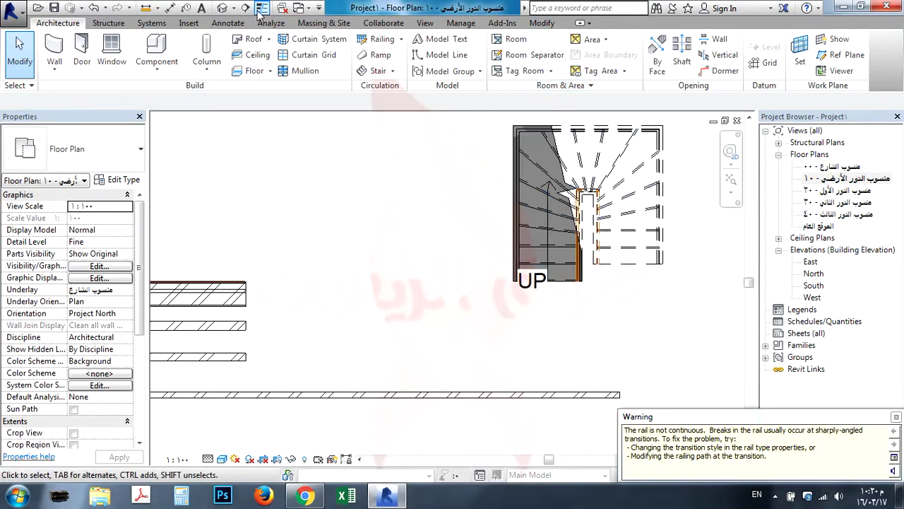
# - In the 3D view, select and delete the U-shaped stair
pyautogui.click(224, 8)
pyautogui.scroll(3, 585, 371)
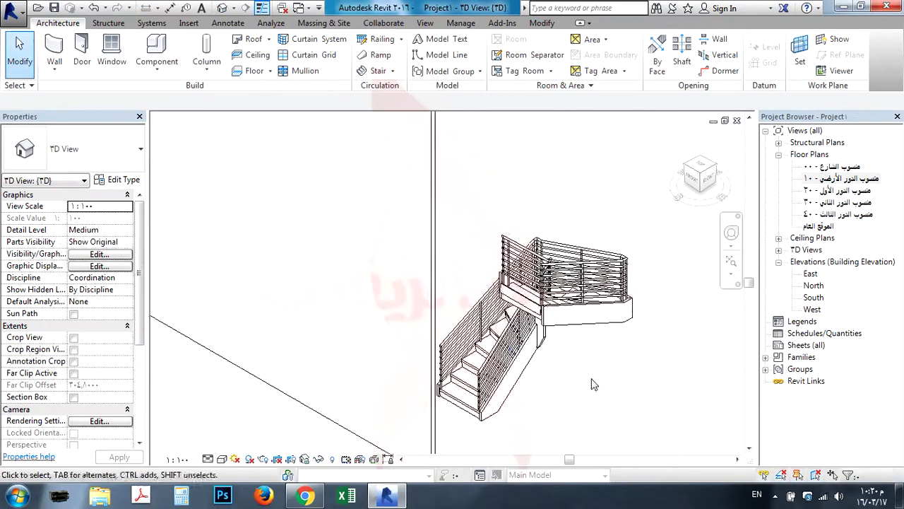
pyautogui.keyDown('shift'); pyautogui.moveTo(585, 371); pyautogui.dragTo(396, 176, button='middle'); pyautogui.keyUp('shift')
pyautogui.scroll(5, 524, 378)
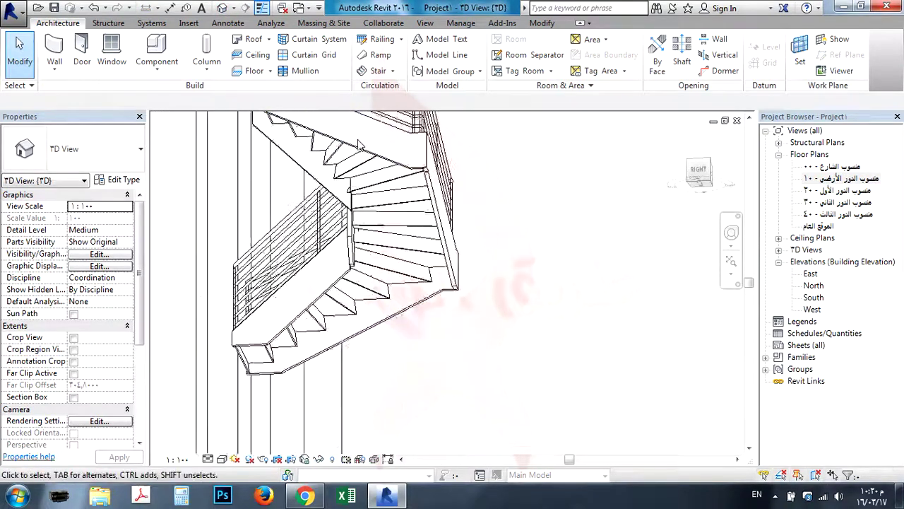
pyautogui.scroll(-5, 362, 155)
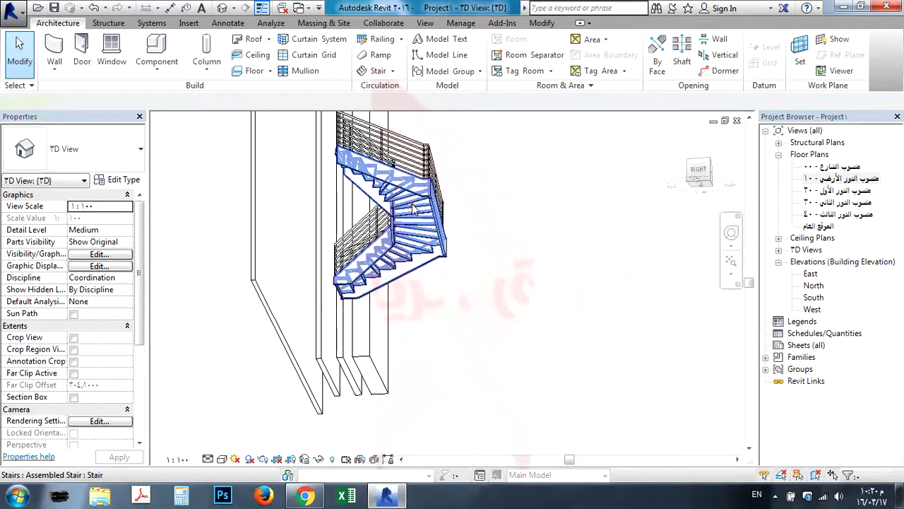
pyautogui.click(448, 239)
pyautogui.press('Delete')
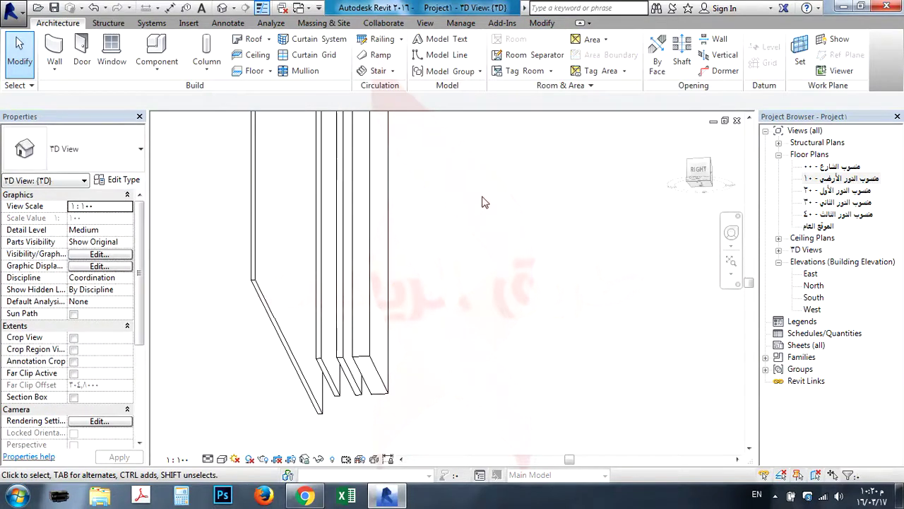
# - Return to the ground-floor plan view from the Project Browser
pyautogui.scroll(-3, 485, 202)
pyautogui.scroll(-2, 838, 173)
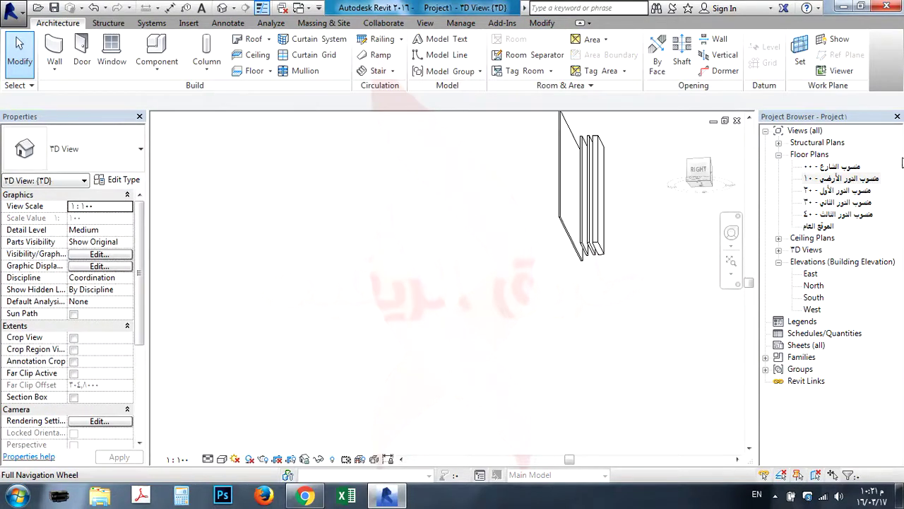
pyautogui.doubleClick(845, 176)
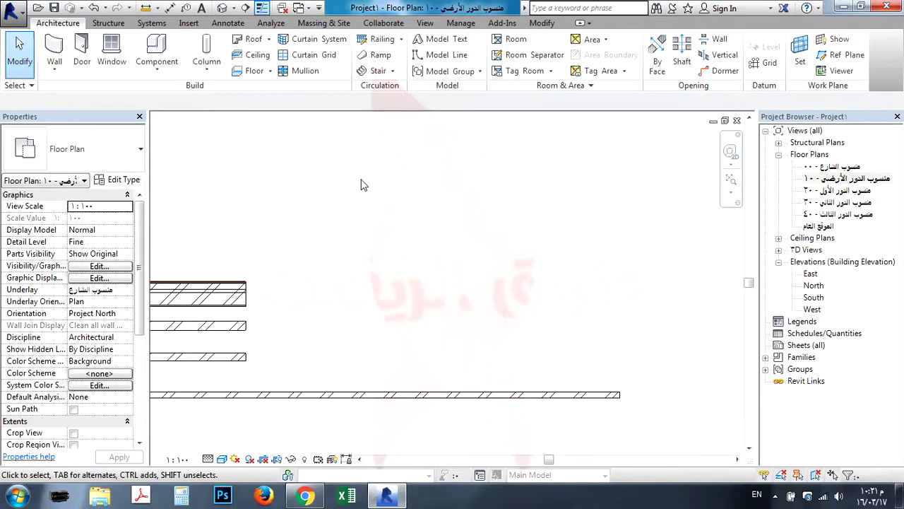
pyautogui.scroll(-1, 523, 276)
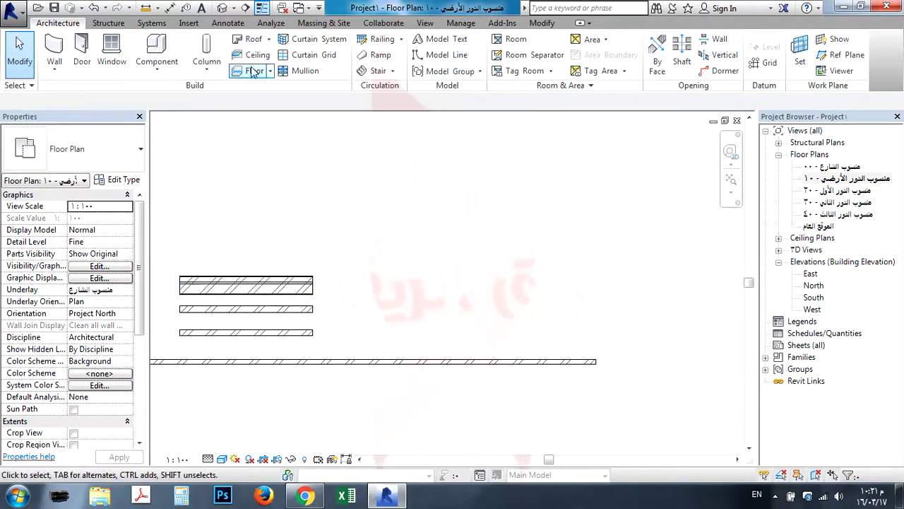
# - Start a new stair using Cast-In-Place Stair: Monolithic Stair and open its type properties
pyautogui.click(373, 71)
pyautogui.click(85, 154)
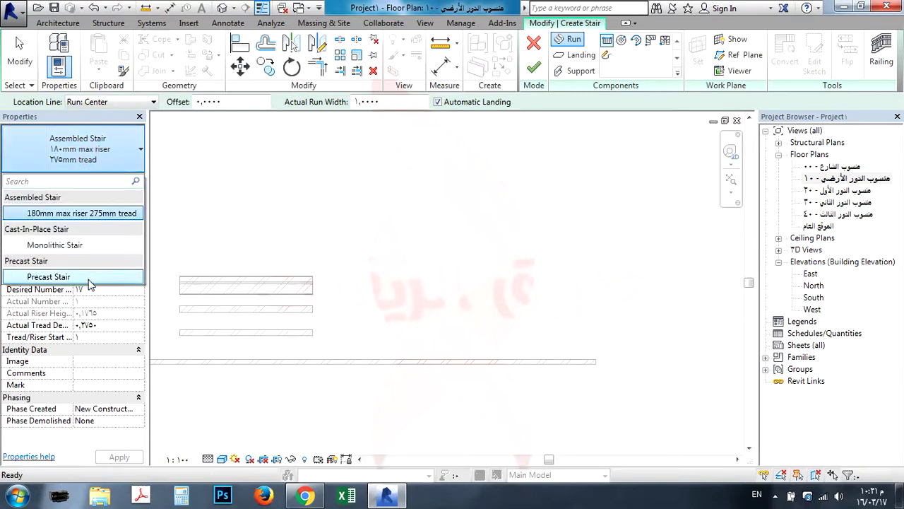
pyautogui.click(82, 244)
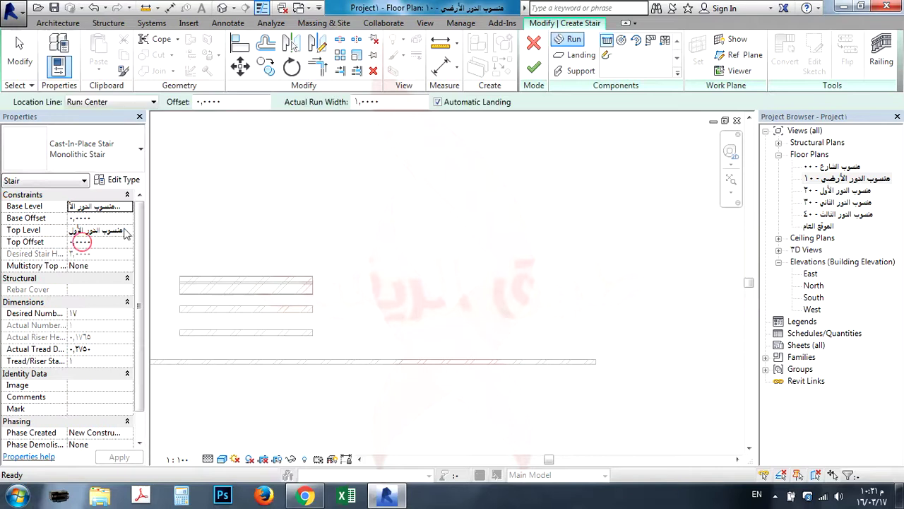
pyautogui.click(122, 183)
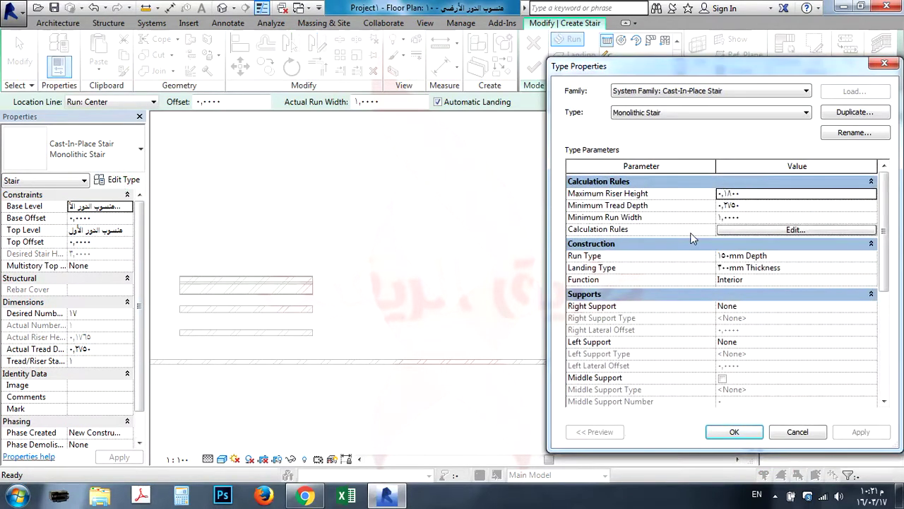
# - Adjust the Maximum Riser Height and set Minimum Tread Depth to 0.38
pyautogui.click(763, 192)
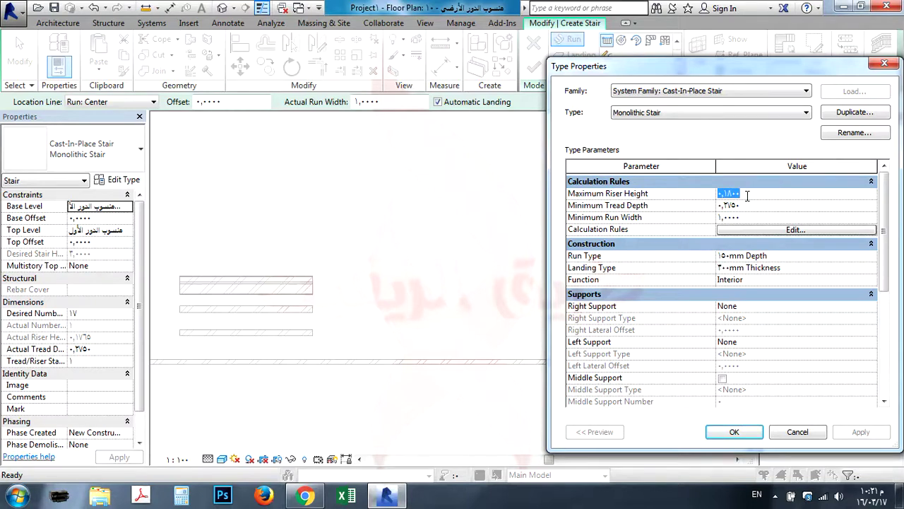
pyautogui.click(731, 194)
pyautogui.press('BackSpace')
pyautogui.moveTo(741, 204); pyautogui.dragTo(733, 206)
pyautogui.press('BackSpace')
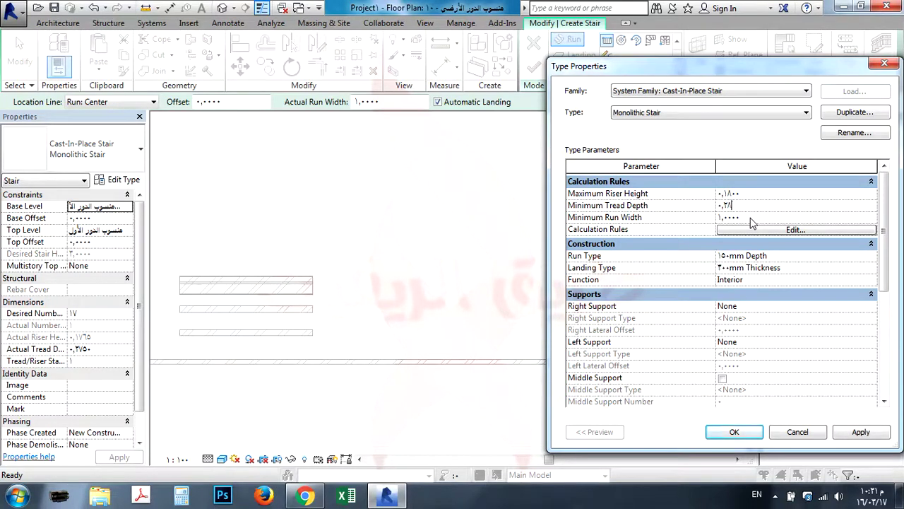
pyautogui.click(667, 217)
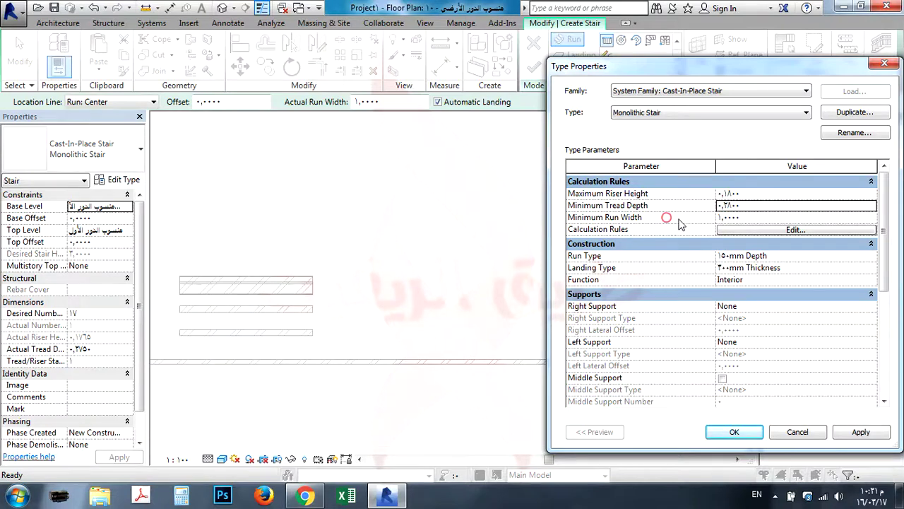
pyautogui.click(767, 218)
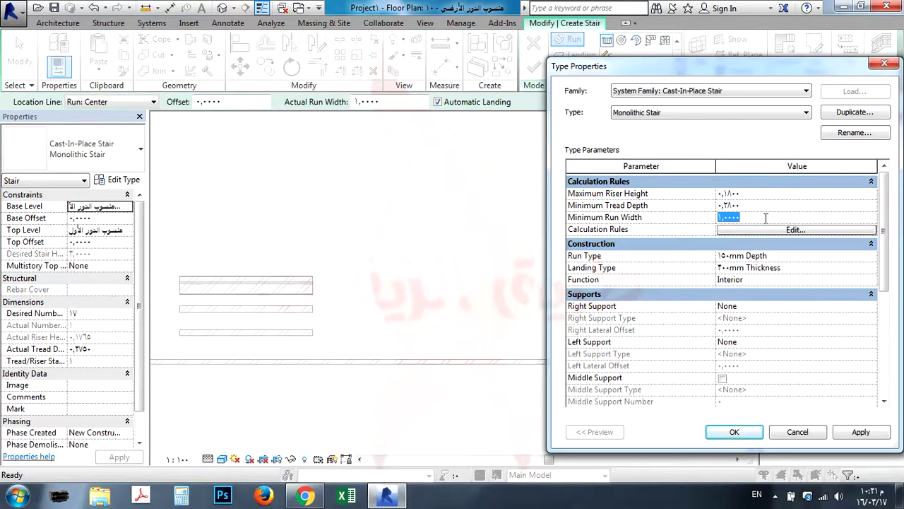
# - Review the Run Type value, then select the Landing Type setting
pyautogui.click(677, 258)
pyautogui.click(778, 256)
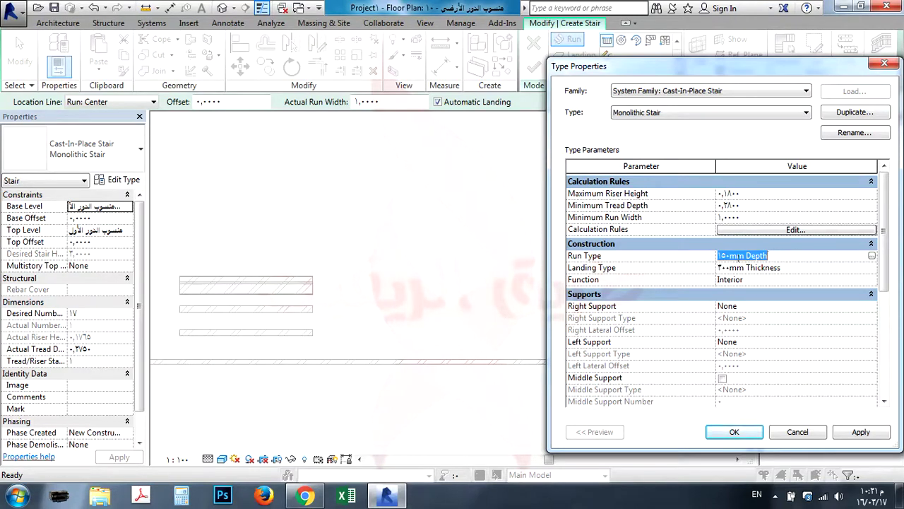
pyautogui.moveTo(721, 256); pyautogui.dragTo(772, 257)
pyautogui.click(772, 257)
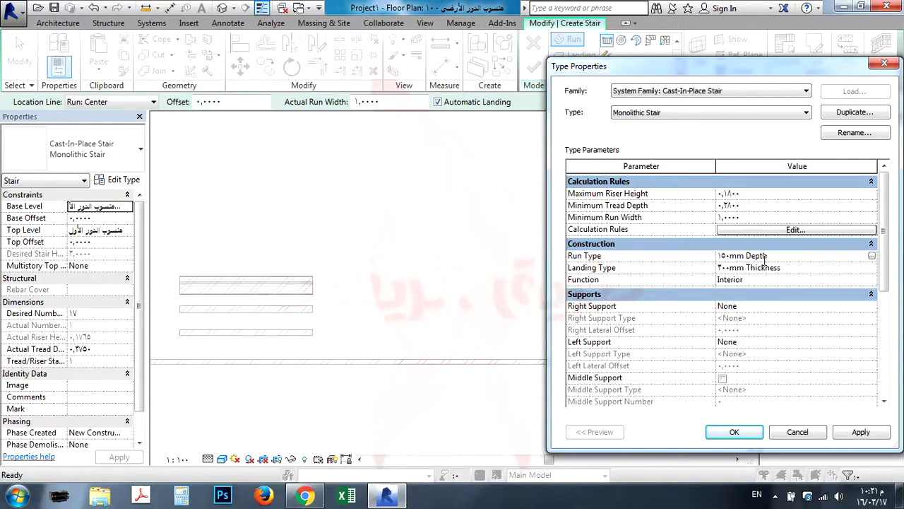
pyautogui.click(720, 268)
# - Set the landing type's Monolithic Thickness to 0.2, replacing an interim 0.15
pyautogui.click(872, 267)
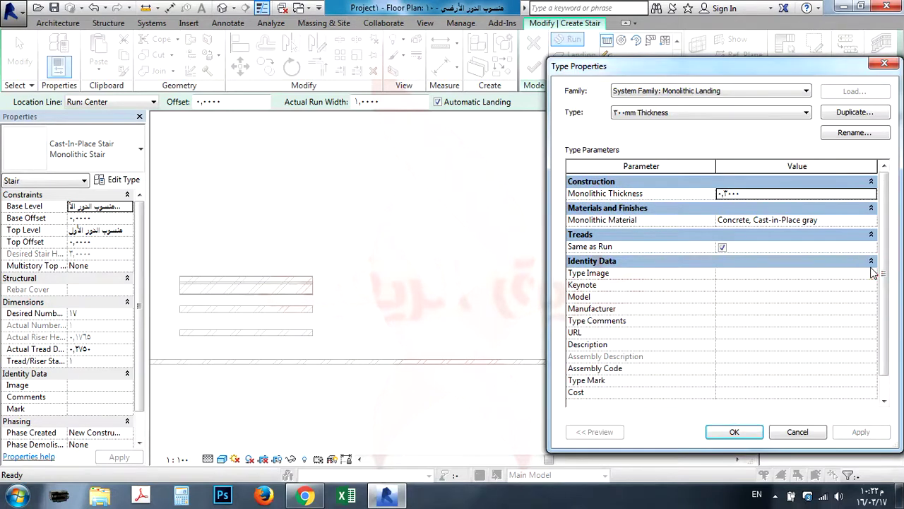
pyautogui.click(756, 194)
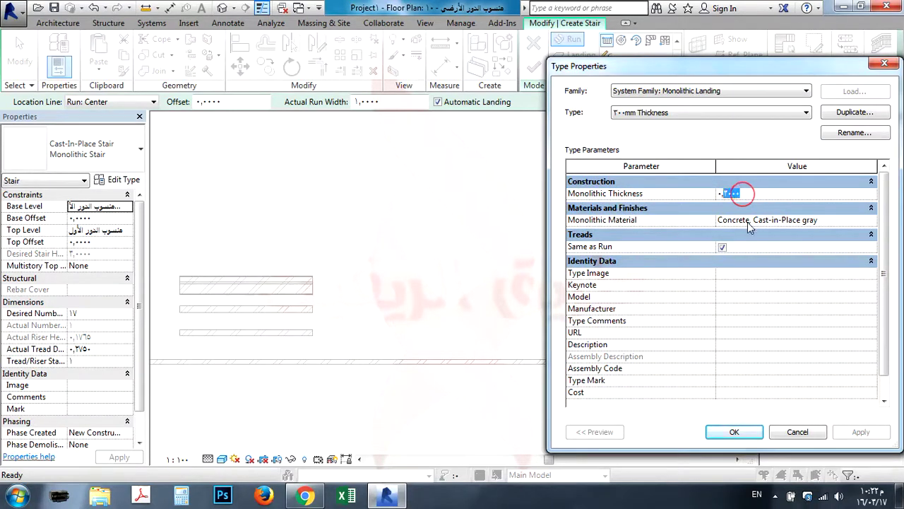
pyautogui.write('15')
pyautogui.click(735, 432)
pyautogui.click(747, 182)
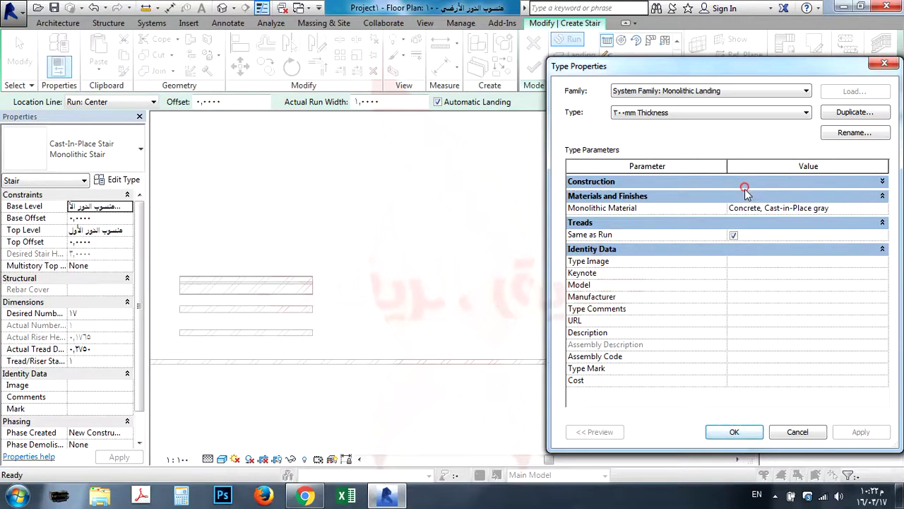
pyautogui.click(747, 182)
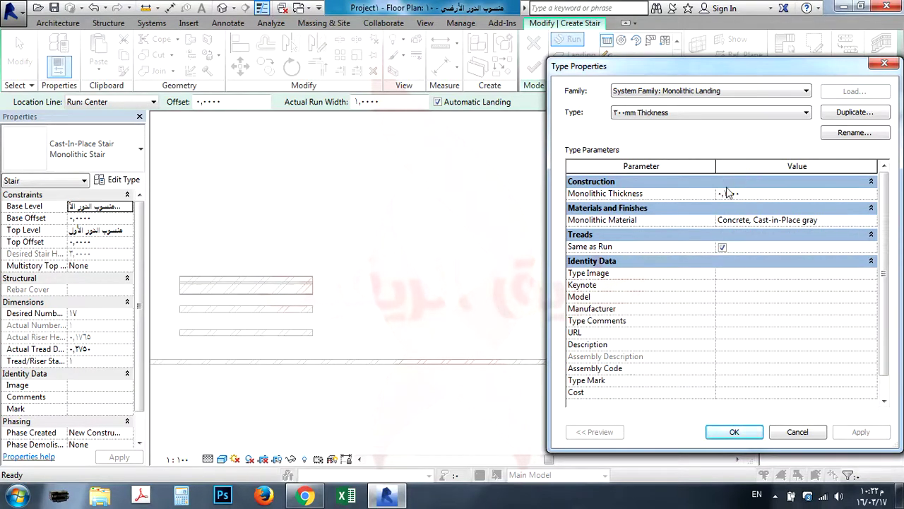
pyautogui.moveTo(744, 193); pyautogui.dragTo(729, 193)
pyautogui.doubleClick(728, 192)
pyautogui.write('٠,٢')
pyautogui.click(720, 429)
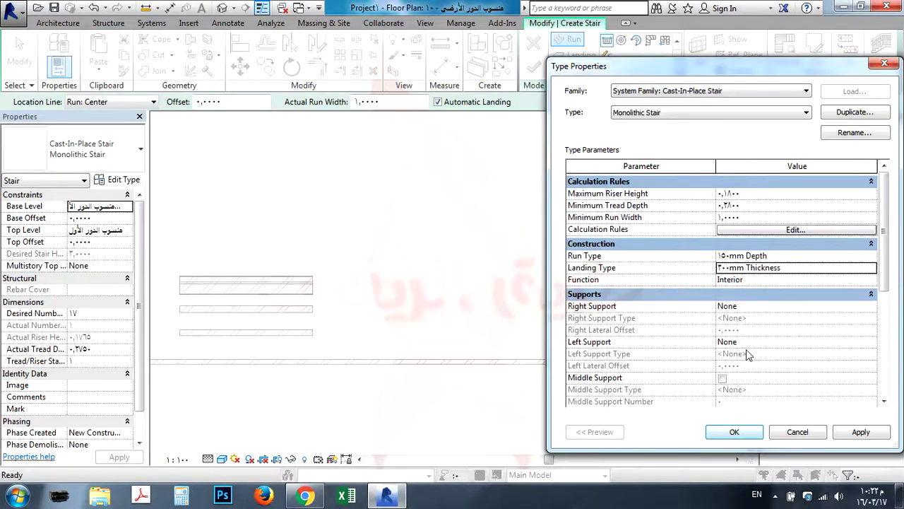
# - Set Right Support to Stringer (Closed)
pyautogui.moveTo(884, 271); pyautogui.dragTo(888, 296)
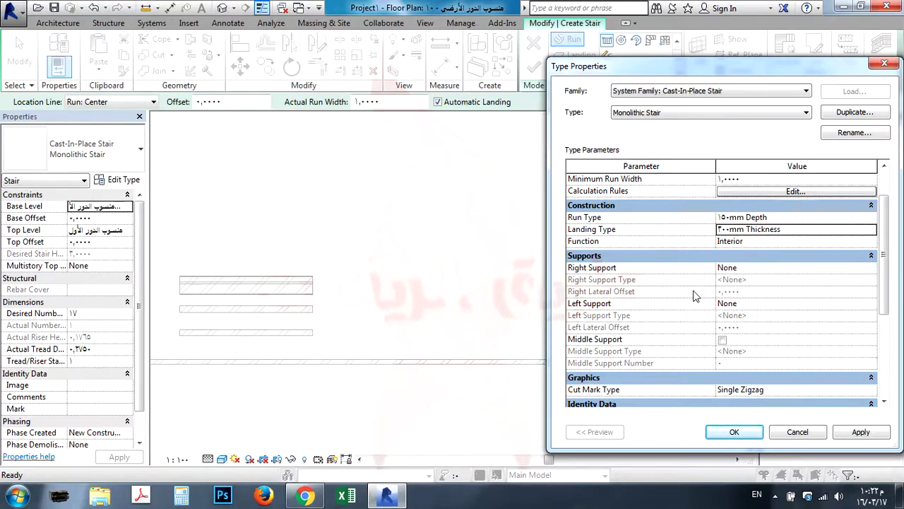
pyautogui.click(744, 266)
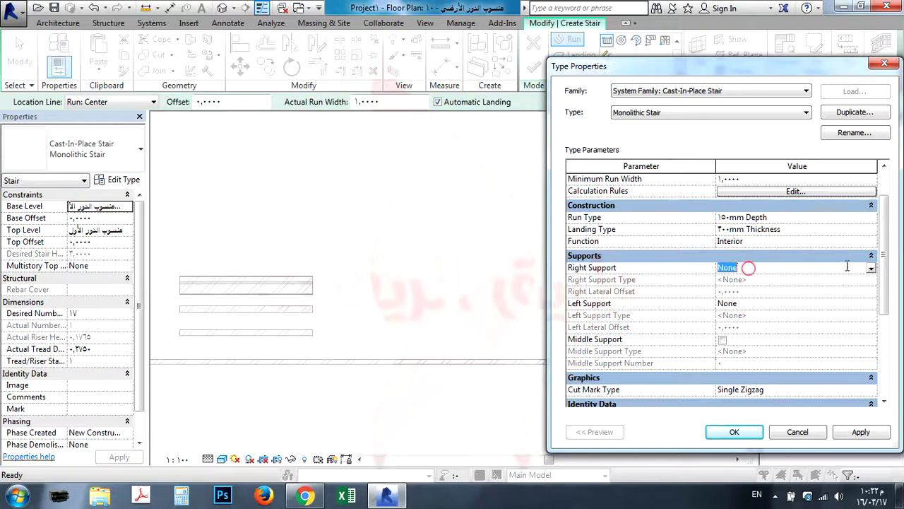
pyautogui.click(871, 267)
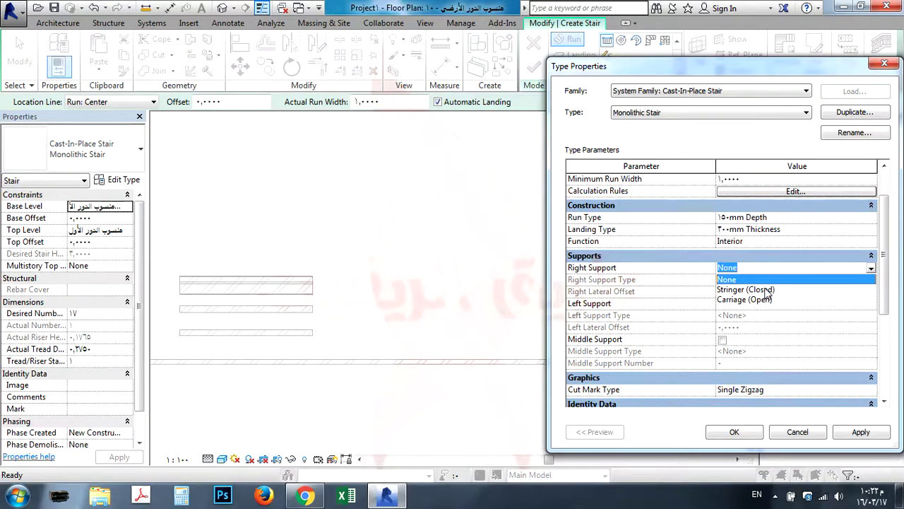
pyautogui.click(766, 290)
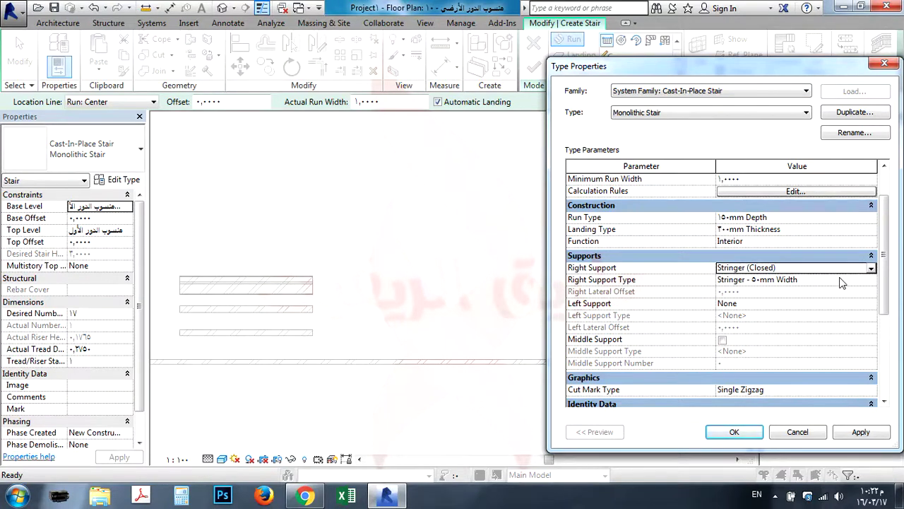
pyautogui.click(869, 279)
pyautogui.click(870, 280)
pyautogui.press('Escape')
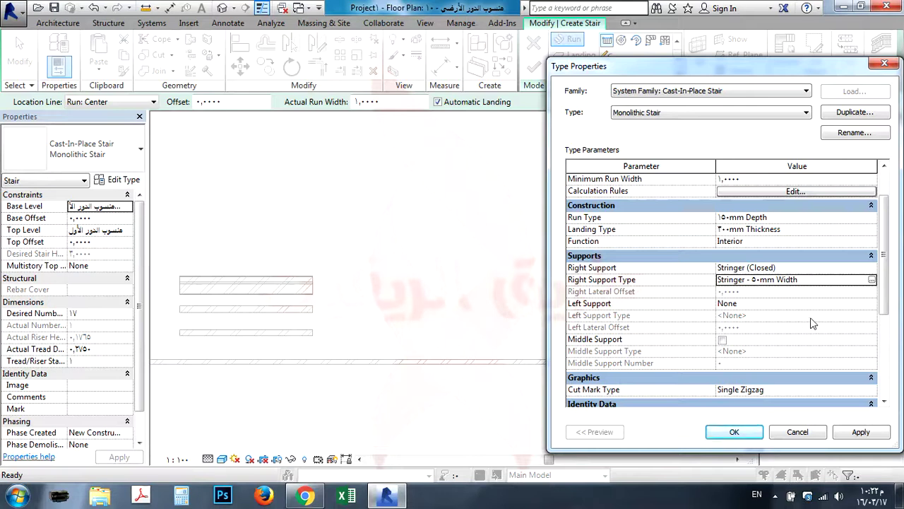
# - Set Left Support to Carriage (Open) and confirm the type changes with OK
pyautogui.click(871, 303)
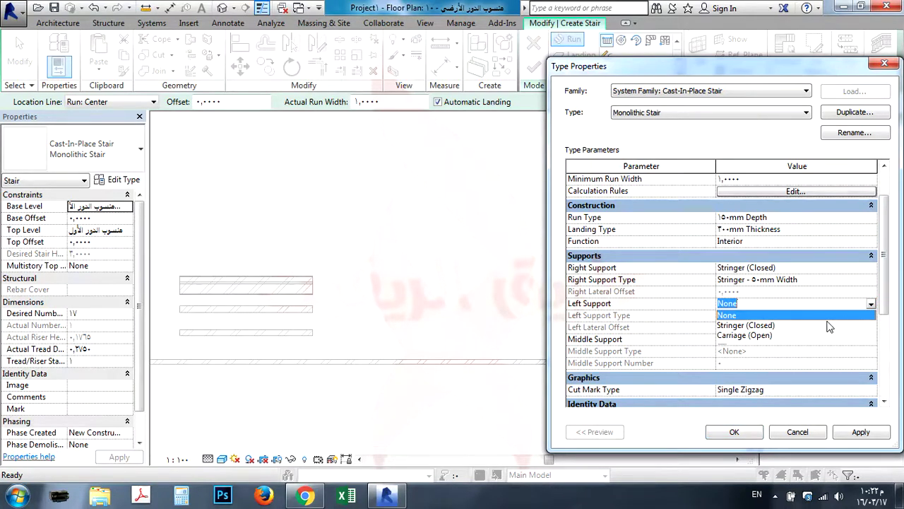
pyautogui.click(776, 335)
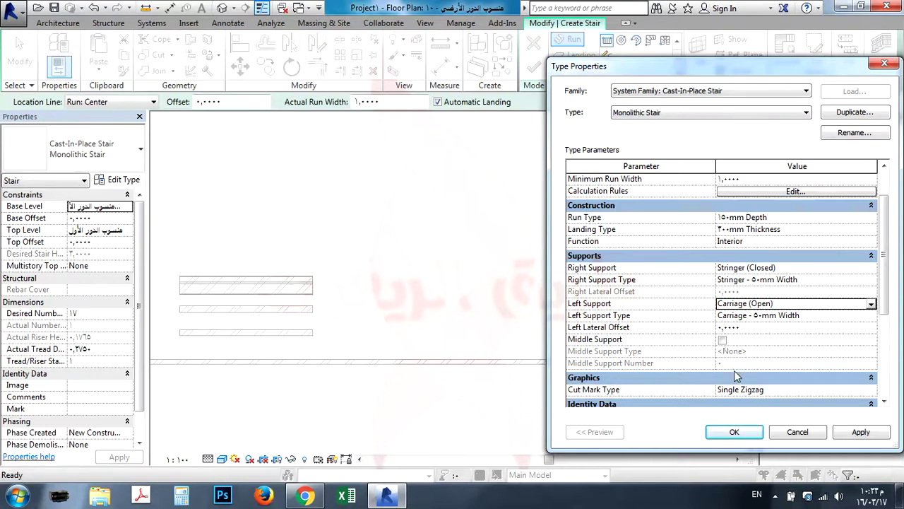
pyautogui.click(737, 433)
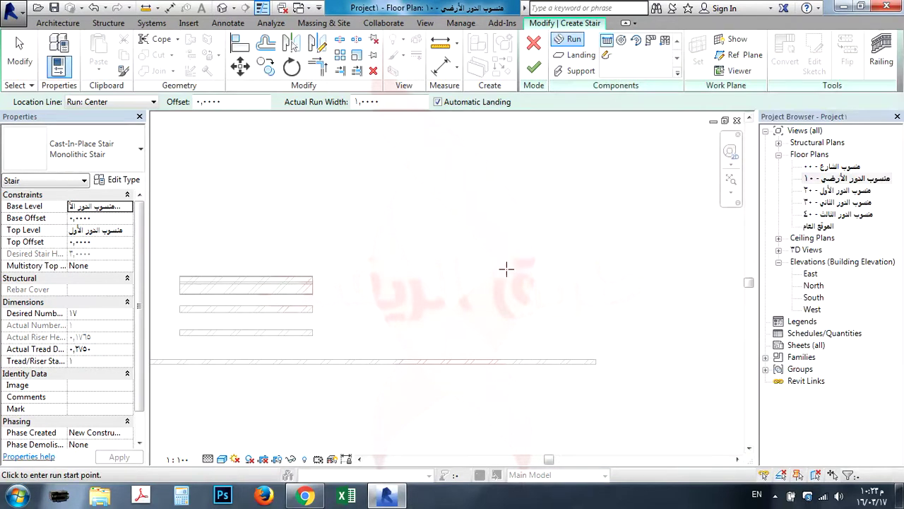
# - Sketch two runs meeting at a landing to form an L-shaped stair, then view it in 3D
pyautogui.click(475, 284)
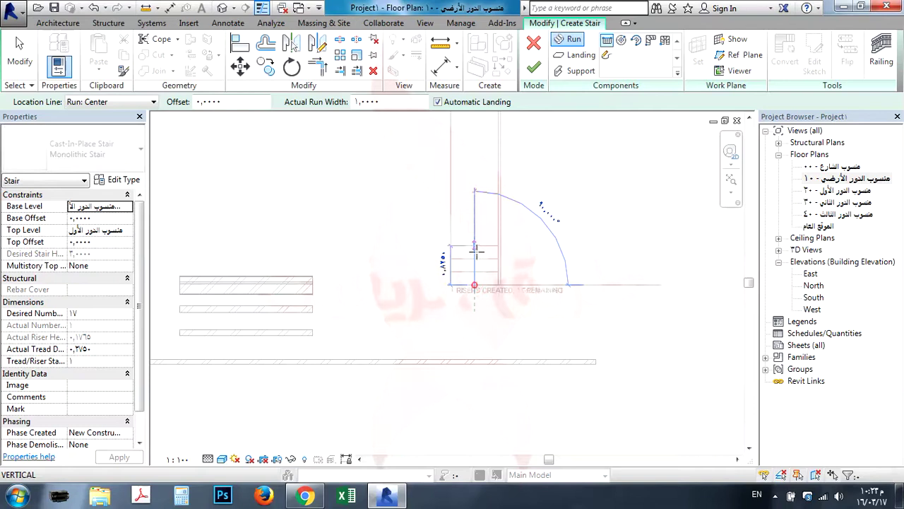
pyautogui.click(475, 193)
pyautogui.scroll(3, 477, 184)
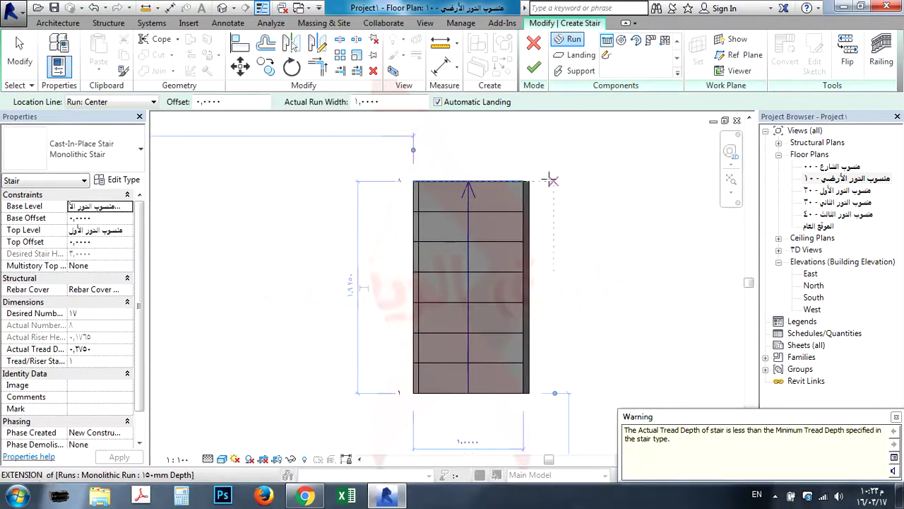
pyautogui.click(395, 146)
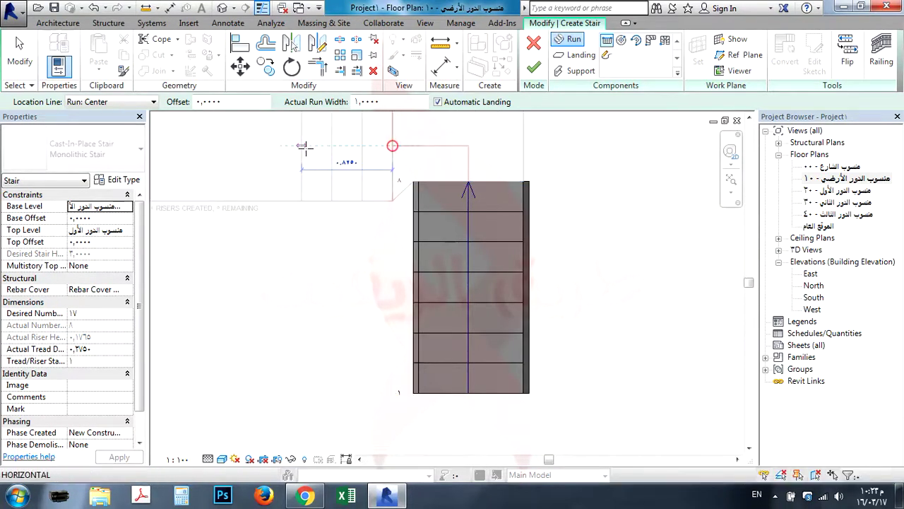
pyautogui.press('Escape')
pyautogui.moveTo(355, 167); pyautogui.dragTo(431, 250, button='middle')
pyautogui.click(446, 226)
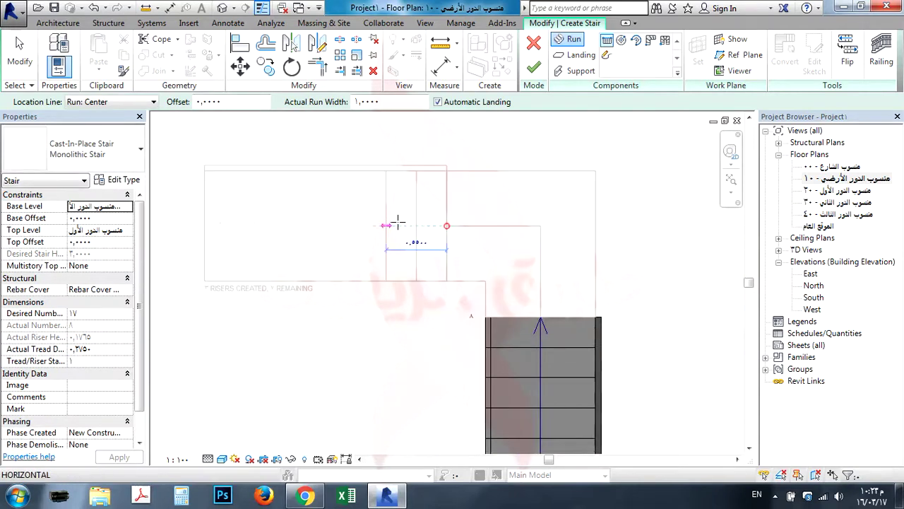
pyautogui.click(329, 223)
pyautogui.scroll(-2, 315, 245)
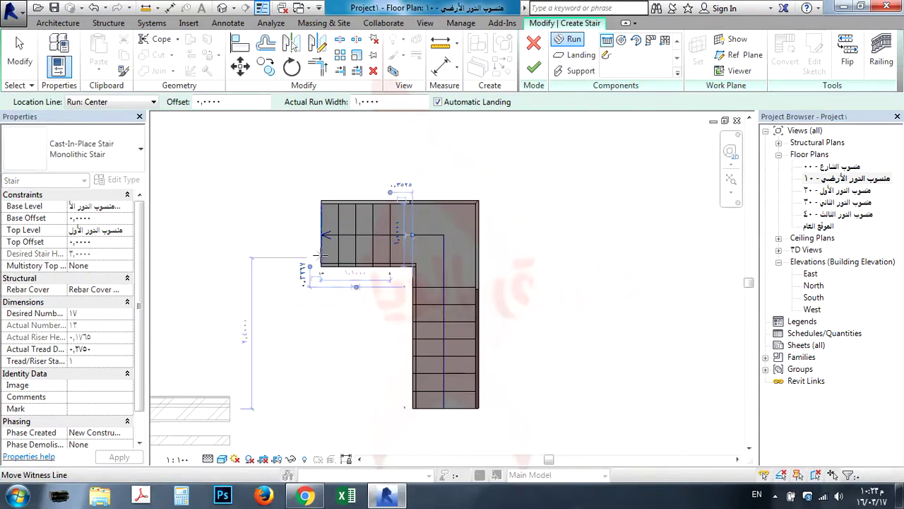
pyautogui.click(223, 8)
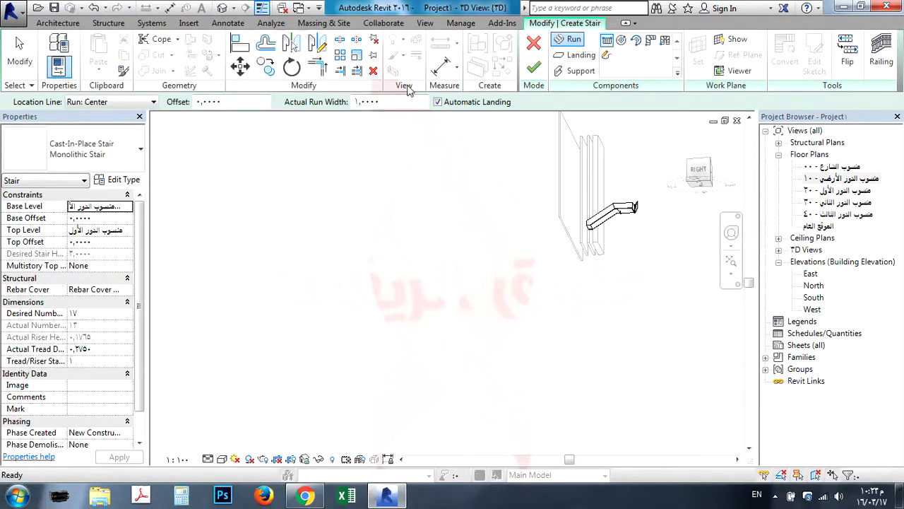
# - Orbit and fit the stair in the 3D view, then stop drawing runs
pyautogui.scroll(8, 601, 219)
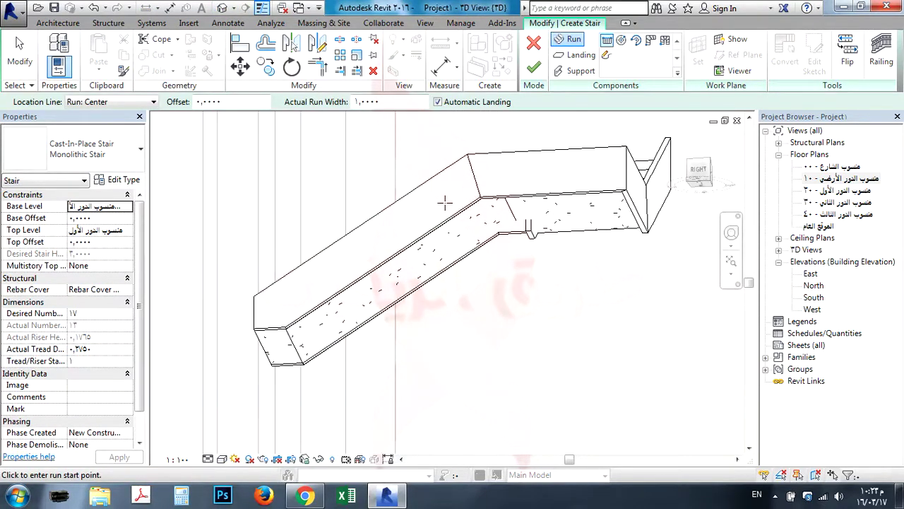
pyautogui.keyDown('shift'); pyautogui.moveTo(433, 247); pyautogui.dragTo(554, 435, button='middle'); pyautogui.keyUp('shift')
pyautogui.click(726, 277)
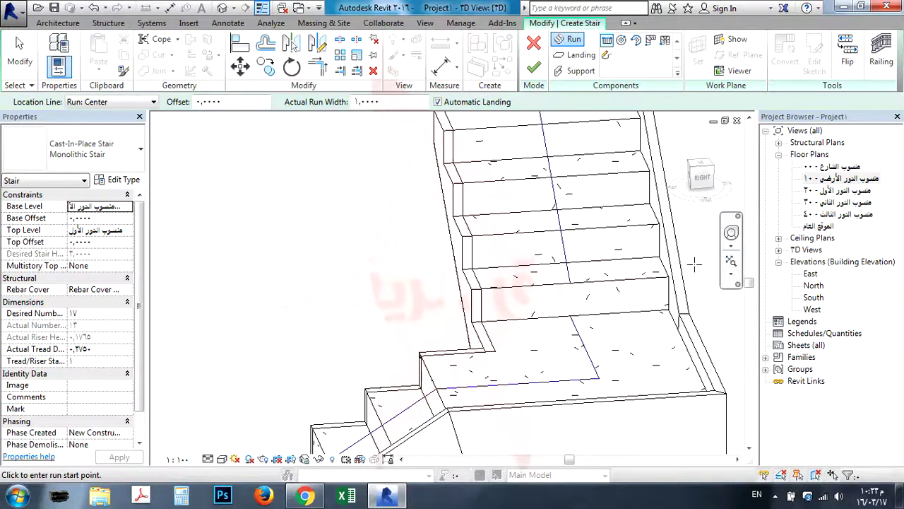
pyautogui.press('Escape')
# - Select the monolithic run and open its Monolithic Run 15-mm Depth type properties
pyautogui.click(672, 256)
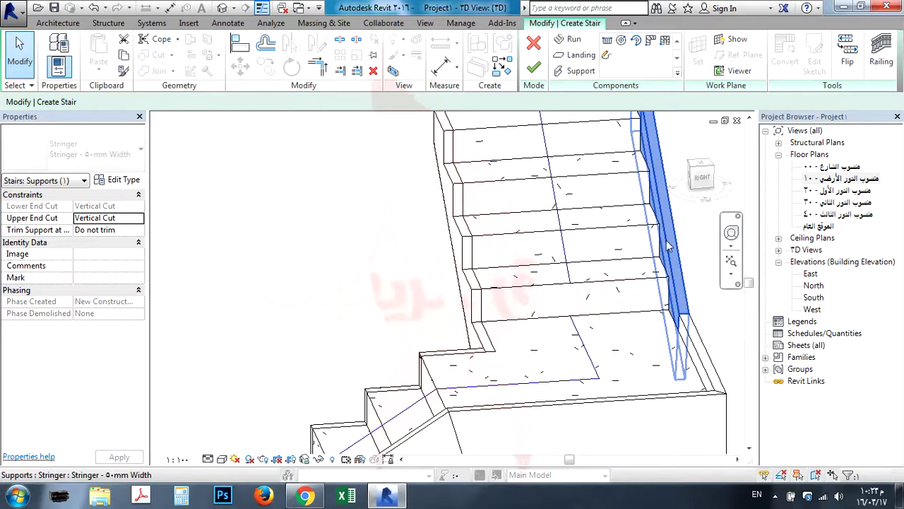
pyautogui.scroll(3, 468, 286)
pyautogui.click(464, 292)
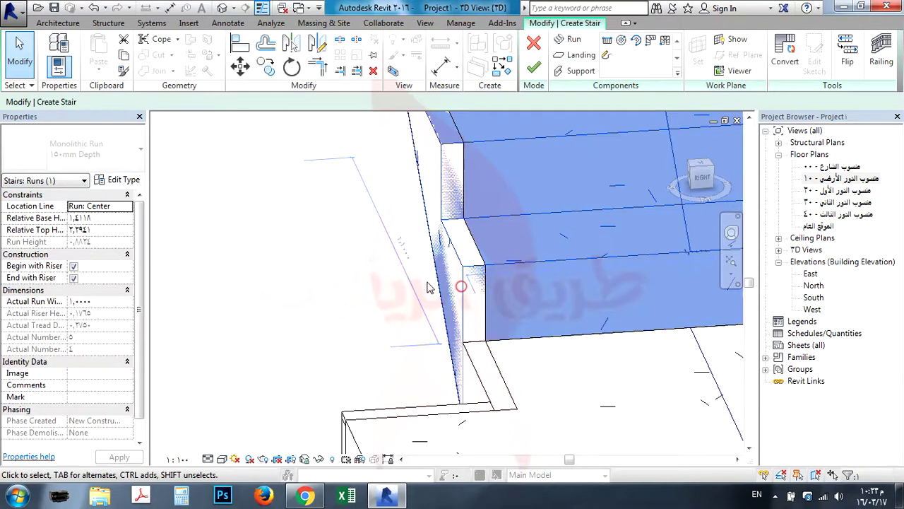
pyautogui.scroll(-4, 461, 287)
pyautogui.click(274, 222)
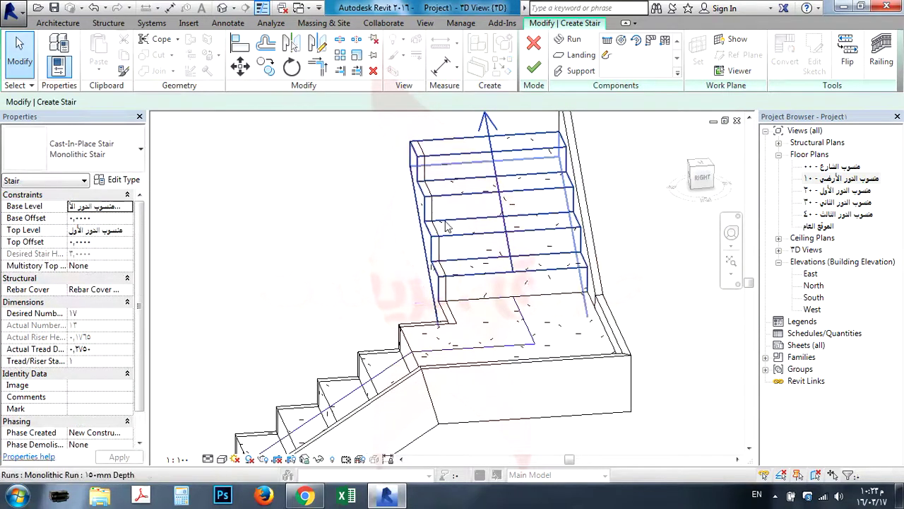
pyautogui.click(424, 212)
pyautogui.click(110, 180)
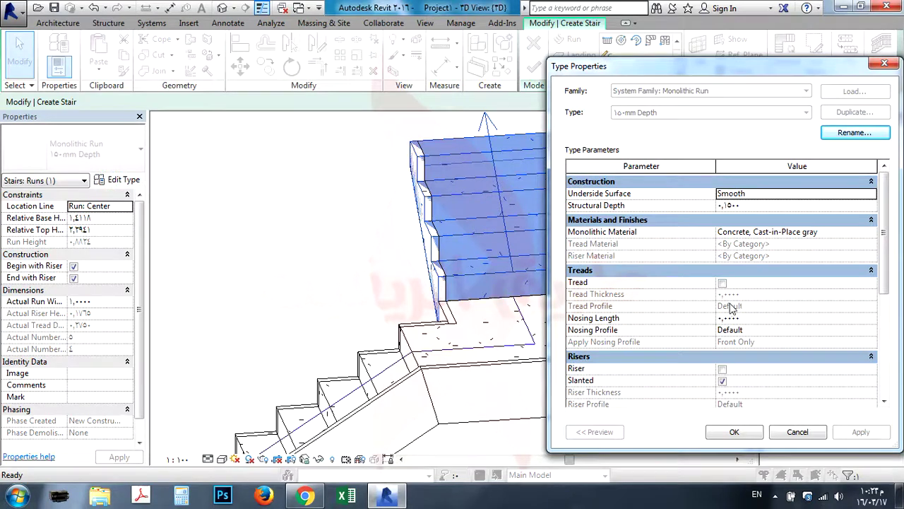
# - Set the Monolithic Stair type's Right Support to Carriage (Open) and apply
pyautogui.press('Escape')
pyautogui.click(655, 247)
pyautogui.click(106, 178)
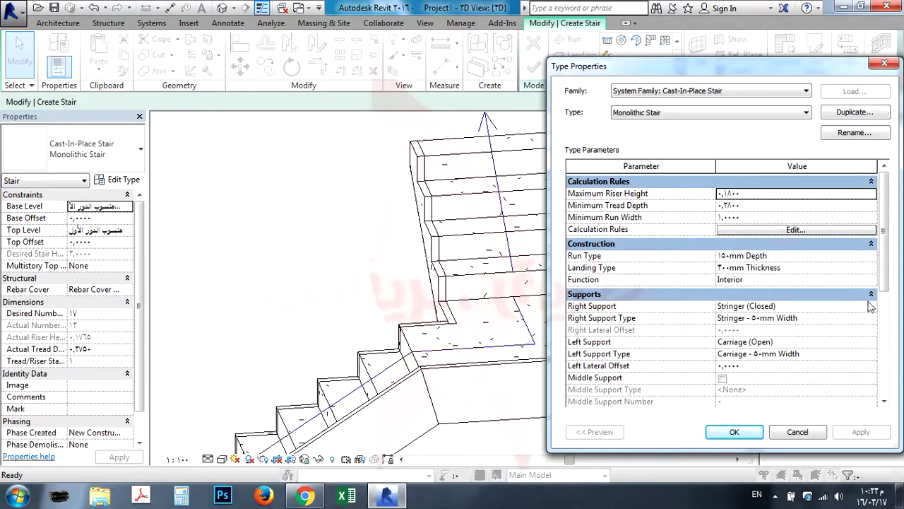
pyautogui.click(871, 306)
pyautogui.click(871, 306)
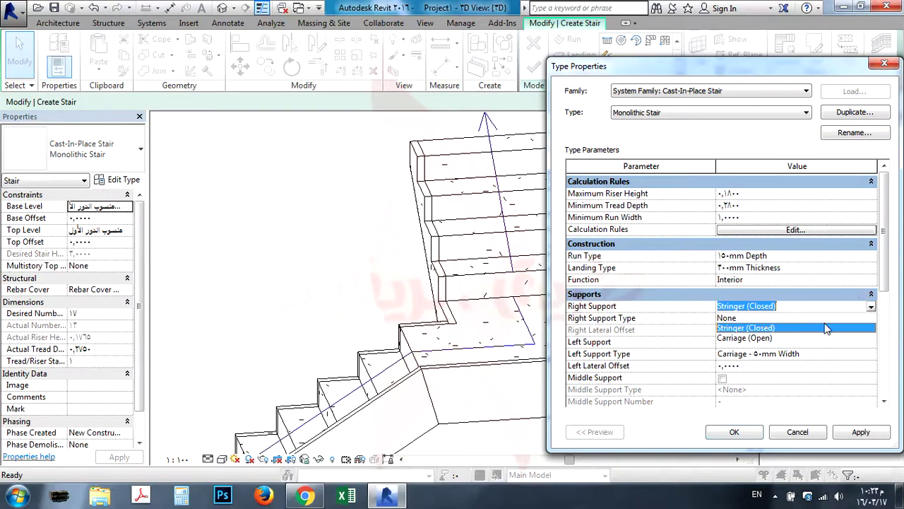
pyautogui.click(799, 338)
pyautogui.click(850, 432)
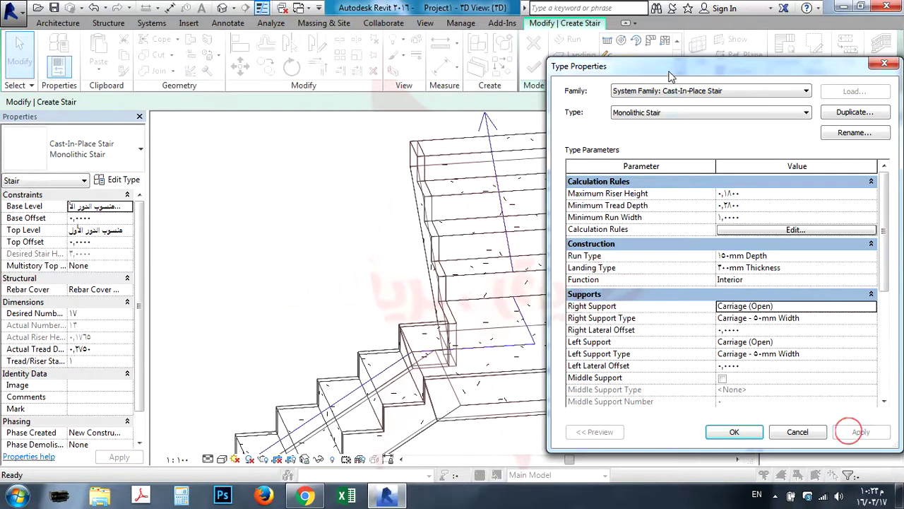
pyautogui.moveTo(672, 76); pyautogui.dragTo(653, 58)
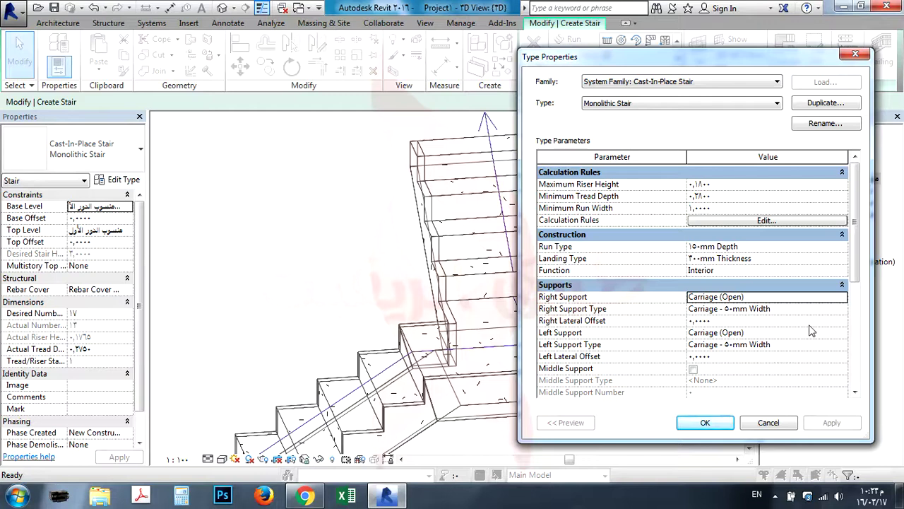
# - Set both Right Support and Left Support to None, then apply and confirm
pyautogui.click(833, 297)
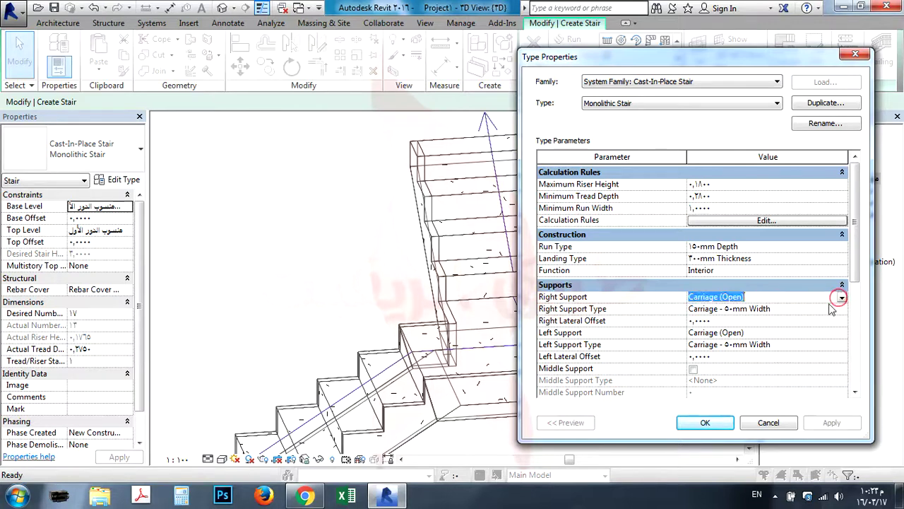
pyautogui.click(842, 297)
pyautogui.click(828, 309)
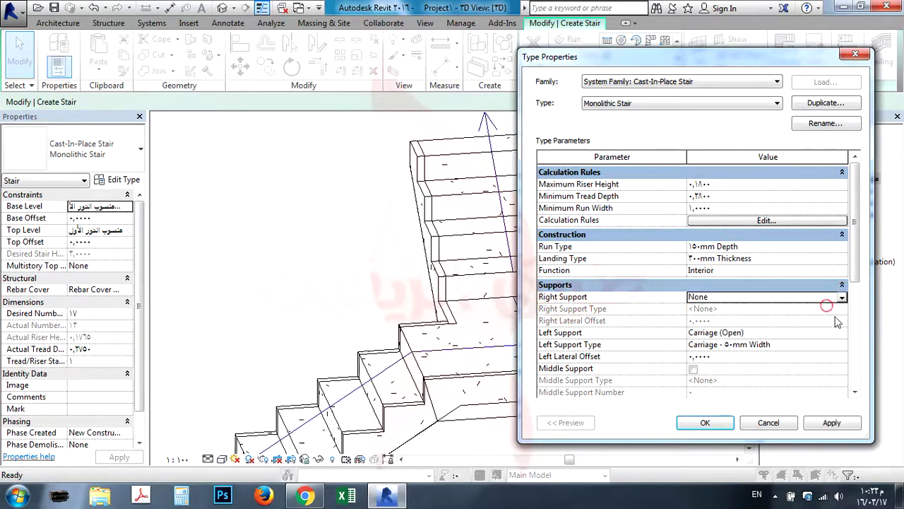
pyautogui.click(837, 332)
pyautogui.click(843, 332)
pyautogui.click(820, 344)
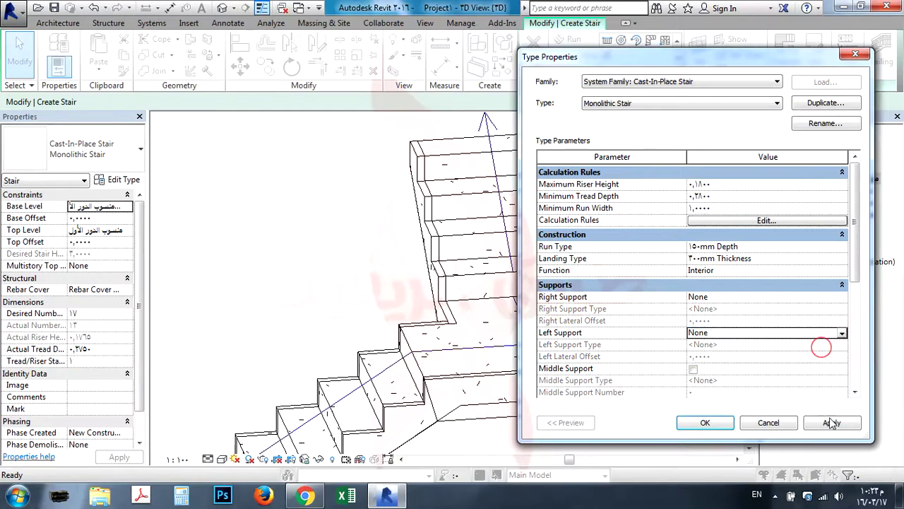
pyautogui.click(832, 422)
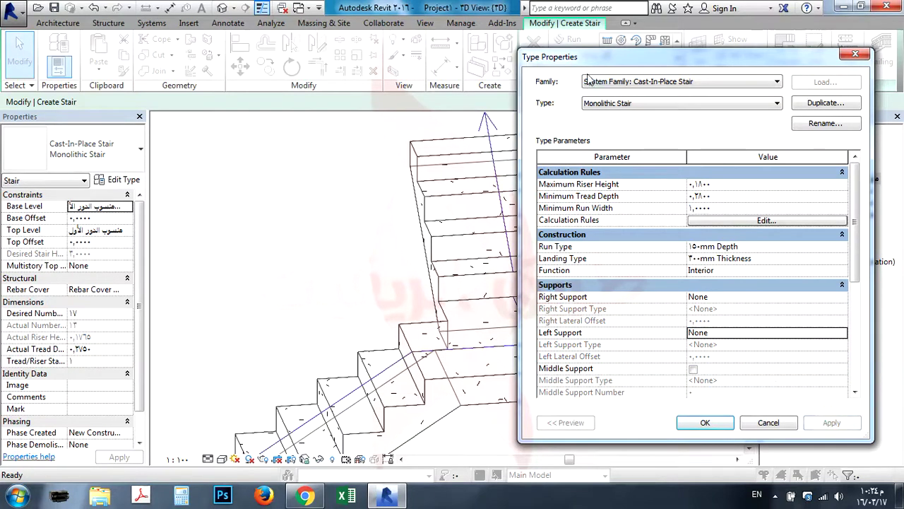
pyautogui.moveTo(590, 60); pyautogui.dragTo(736, 57)
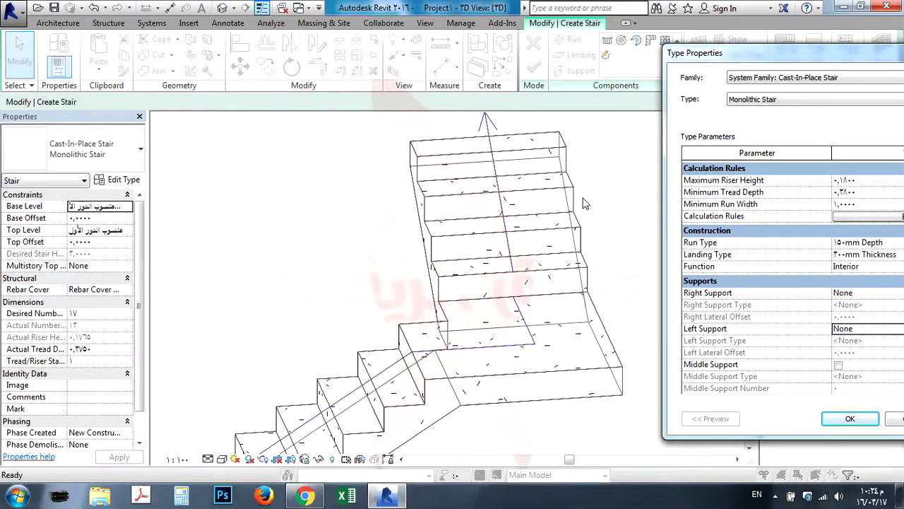
pyautogui.moveTo(748, 54); pyautogui.dragTo(643, 44)
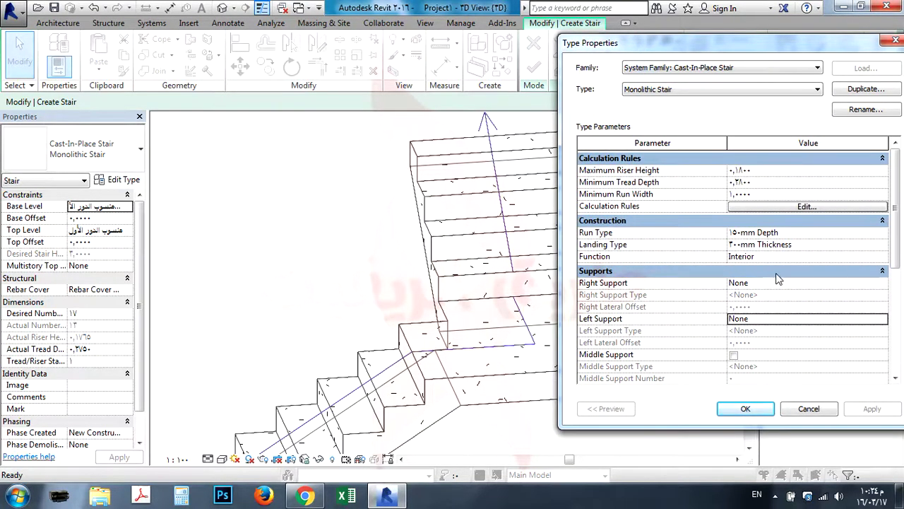
pyautogui.moveTo(895, 230); pyautogui.dragTo(902, 332)
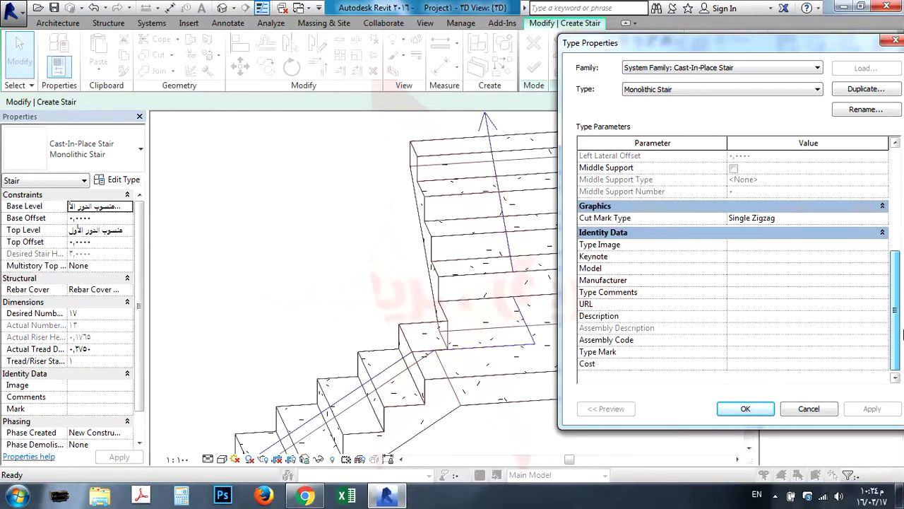
pyautogui.click(745, 408)
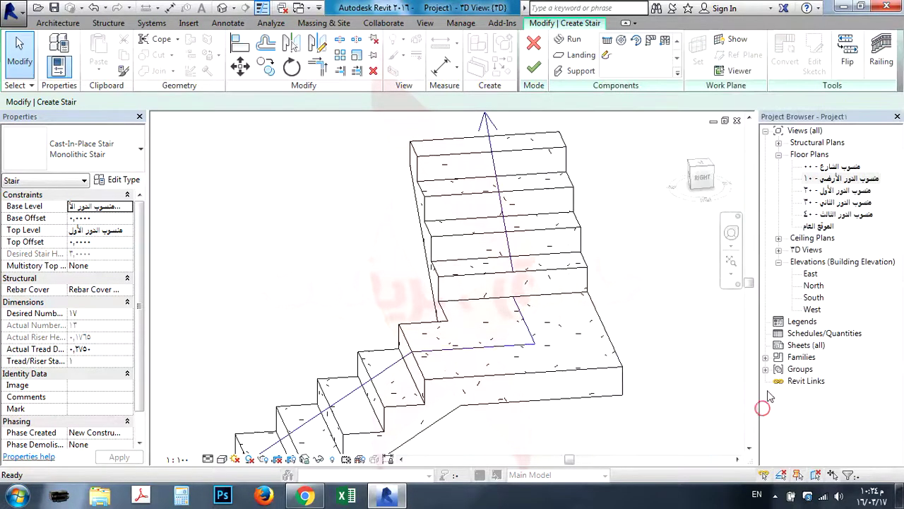
# - Enable treads on the upper run, keeping the Default profile and setting nosing length 25
pyautogui.click(438, 203)
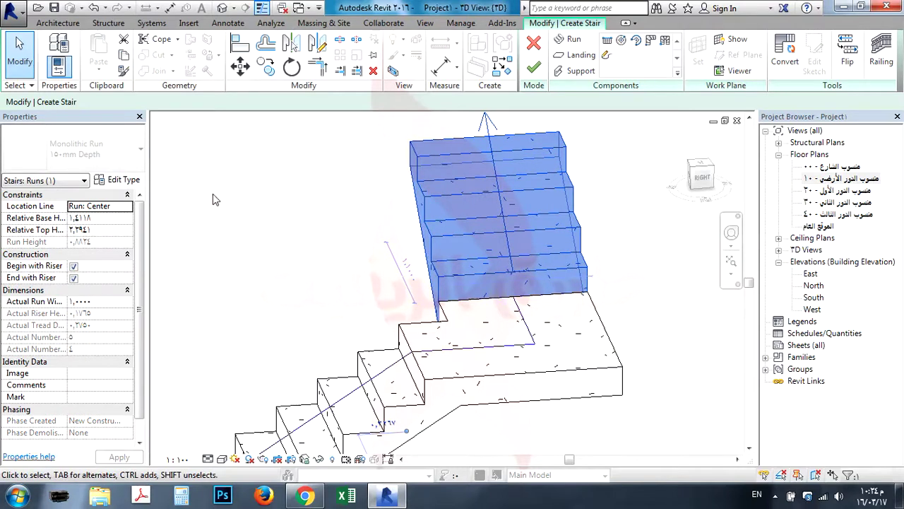
pyautogui.click(131, 181)
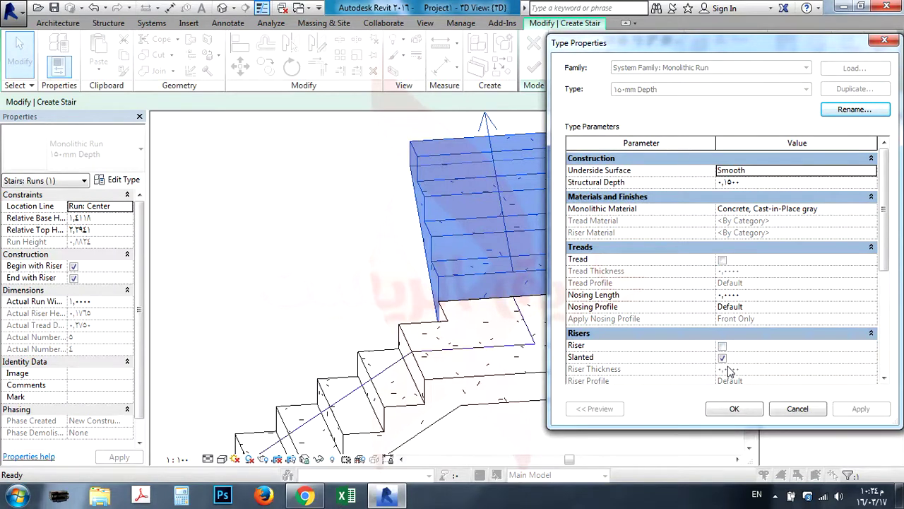
pyautogui.click(722, 261)
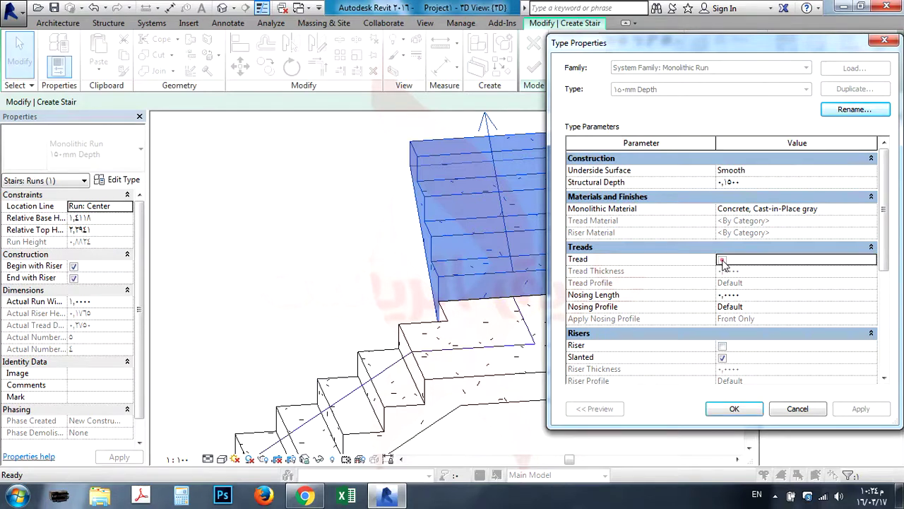
pyautogui.click(722, 260)
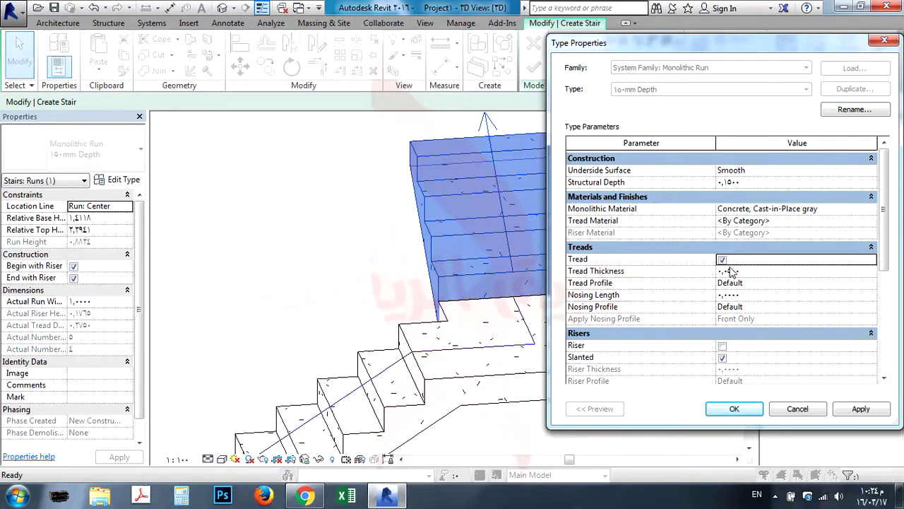
pyautogui.click(729, 271)
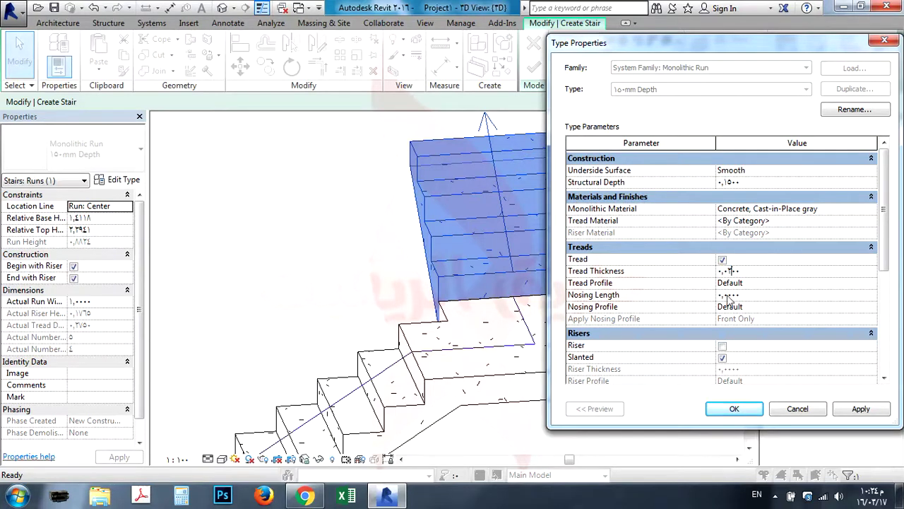
pyautogui.click(873, 284)
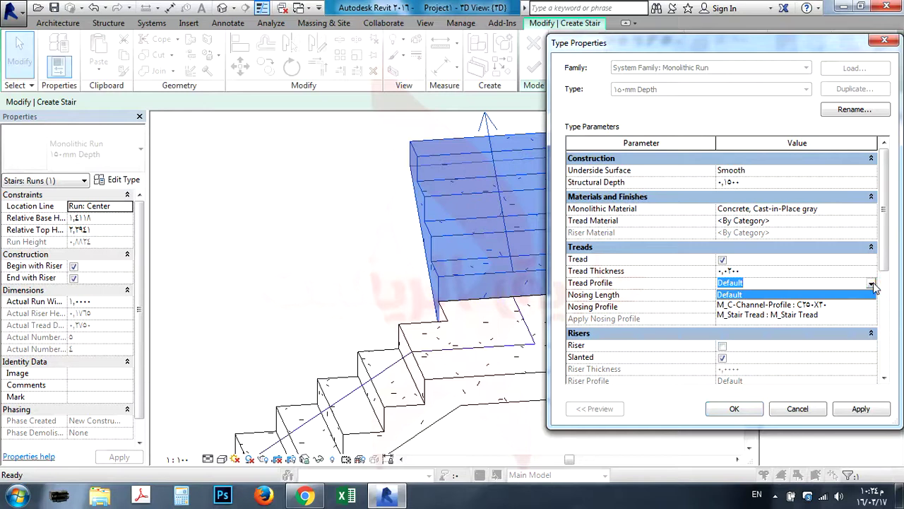
pyautogui.click(873, 284)
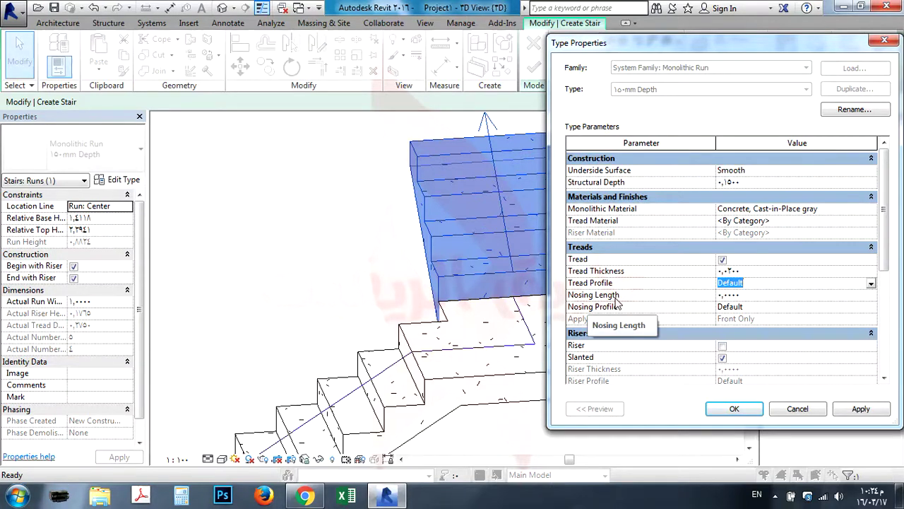
pyautogui.click(729, 295)
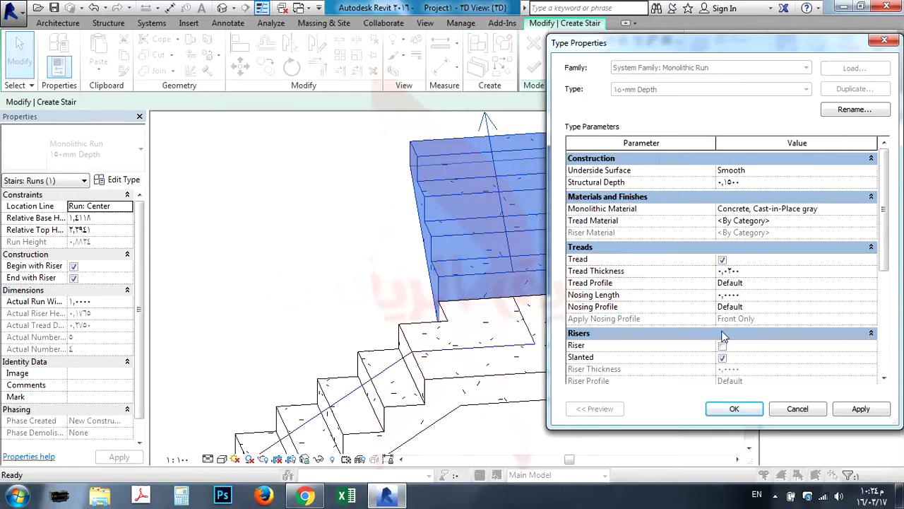
pyautogui.write('25')
pyautogui.scroll(-3, 881, 251)
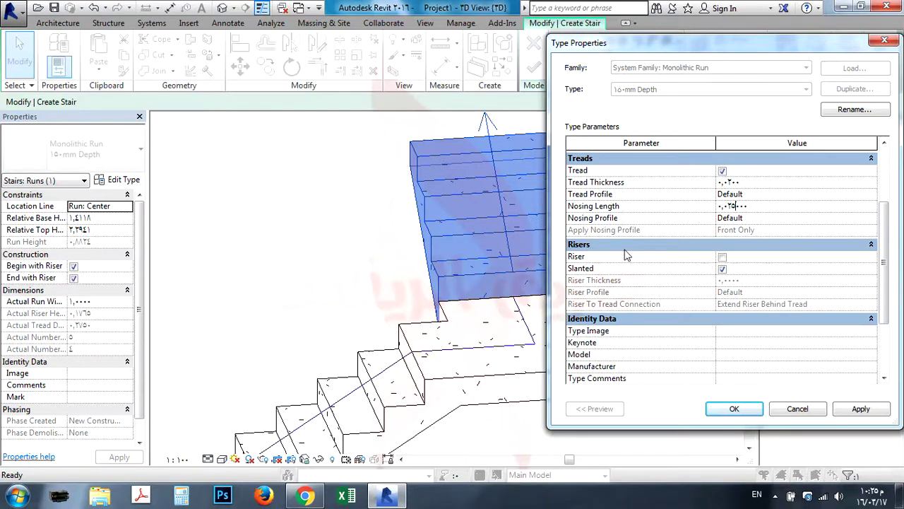
# - Turn on straight, non-slanted risers with 0.02 riser thickness, then apply and confirm
pyautogui.click(721, 257)
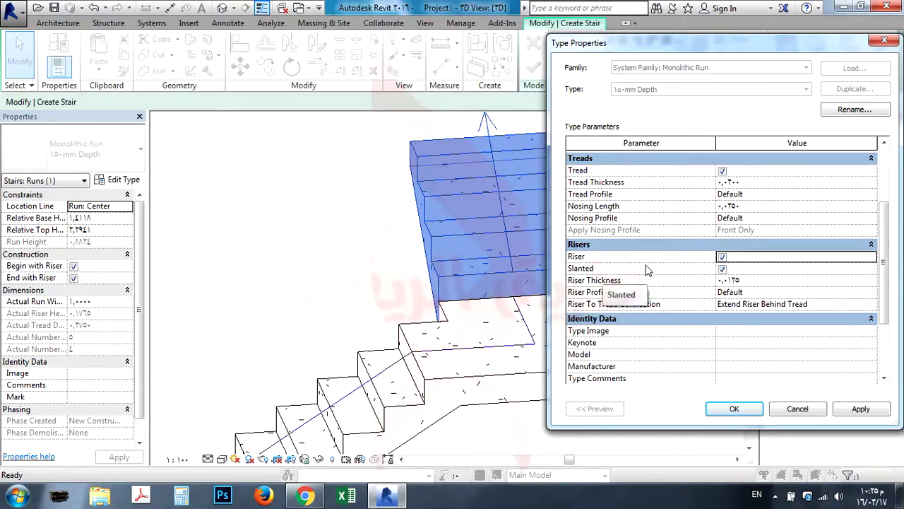
pyautogui.click(723, 268)
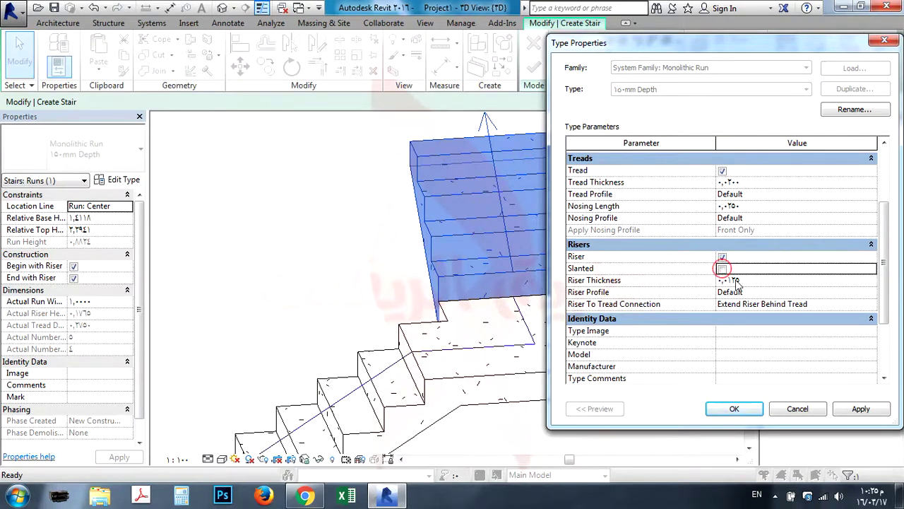
pyautogui.click(747, 280)
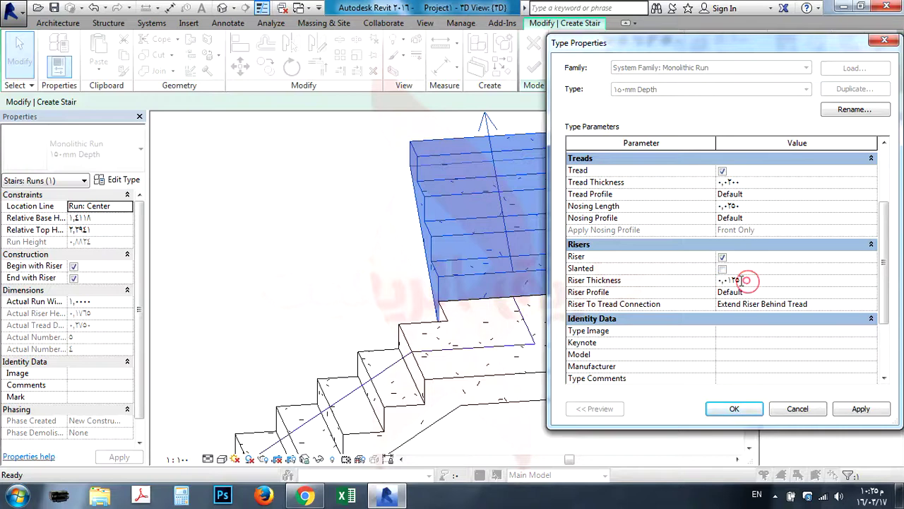
pyautogui.moveTo(741, 281); pyautogui.dragTo(728, 281)
pyautogui.write('2')
pyautogui.click(876, 409)
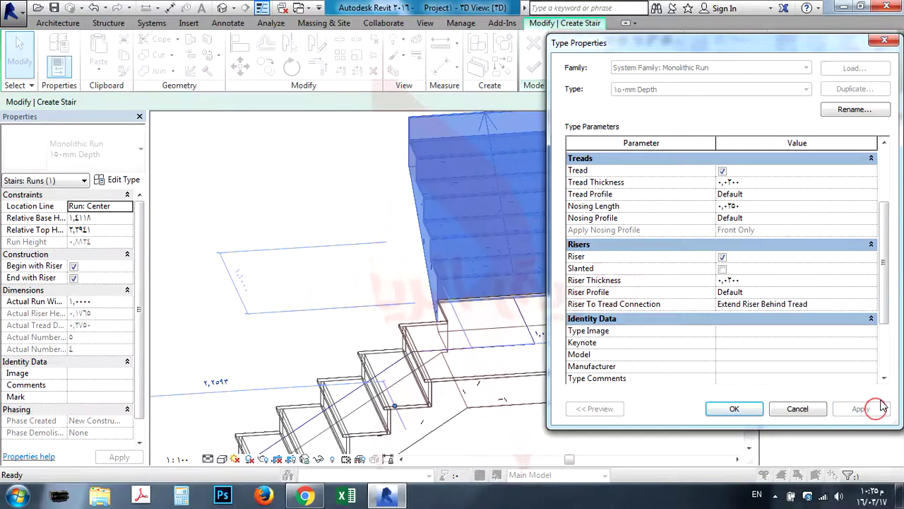
pyautogui.click(734, 409)
# - Bring the riser corner into view and select the stair run
pyautogui.click(714, 404)
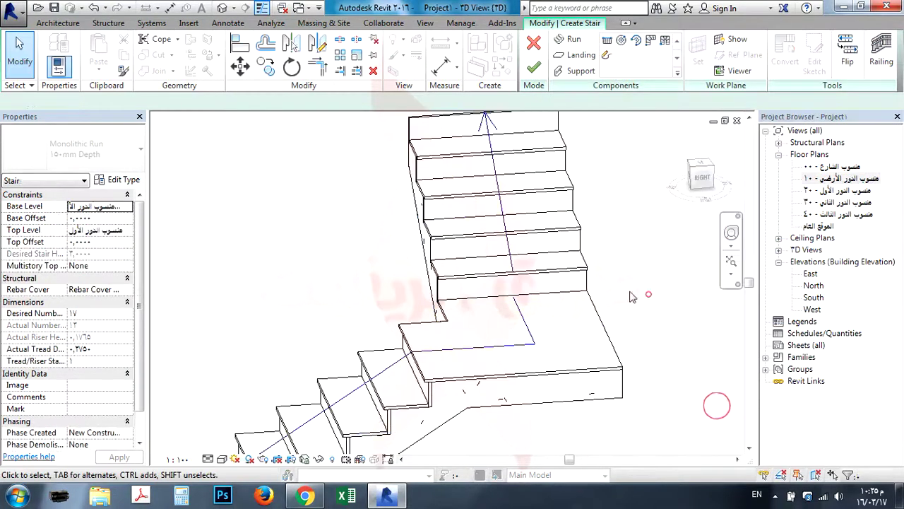
pyautogui.scroll(3, 410, 431)
pyautogui.scroll(3, 409, 431)
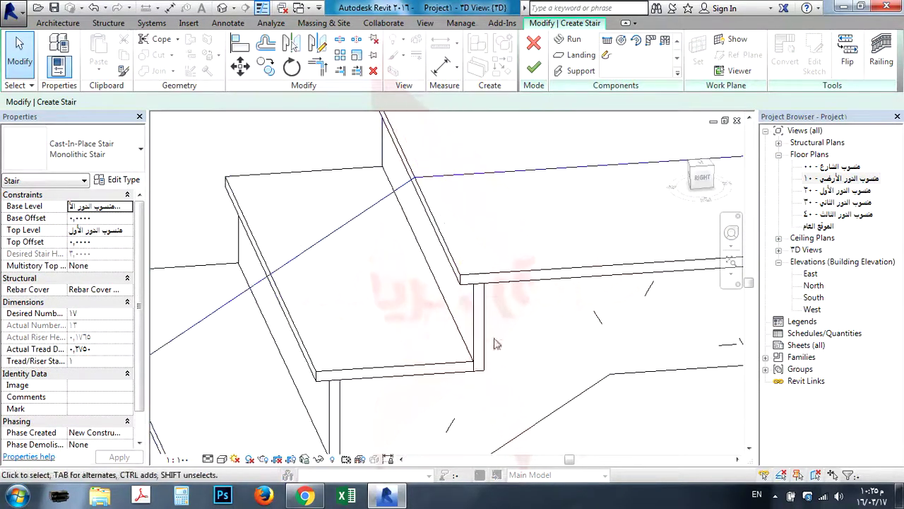
pyautogui.moveTo(436, 343); pyautogui.dragTo(452, 292, button='middle')
pyautogui.scroll(-2, 452, 292)
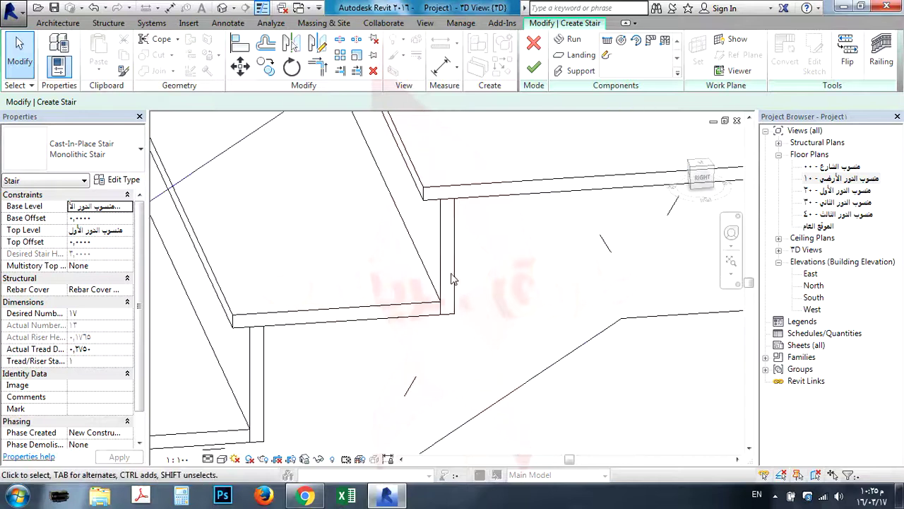
pyautogui.click(446, 268)
# - Set the run's Riser To Tread Connection to Extend Tread Under Riser and confirm
pyautogui.click(135, 180)
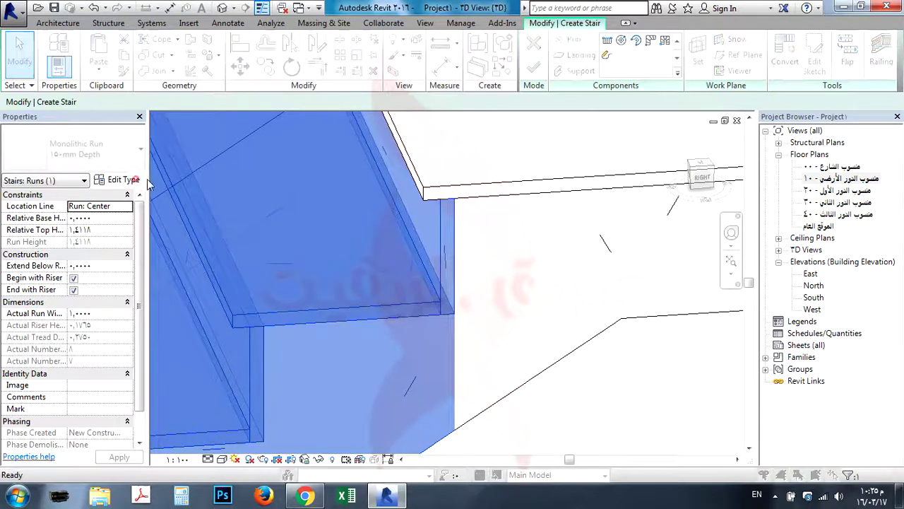
pyautogui.click(883, 319)
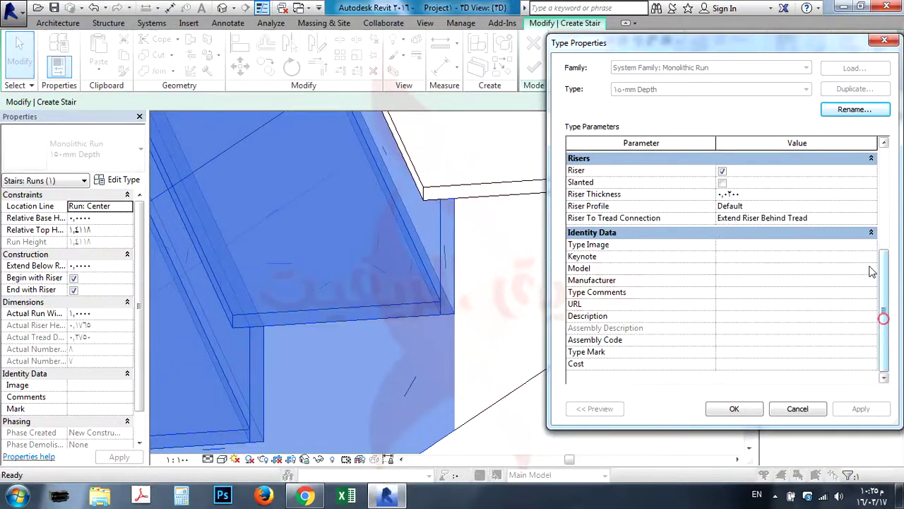
pyautogui.click(871, 219)
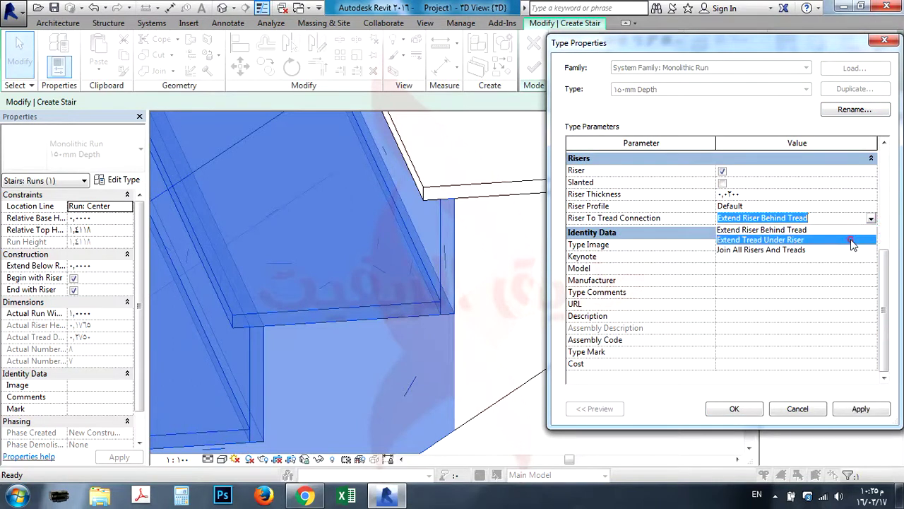
pyautogui.click(851, 238)
pyautogui.click(860, 408)
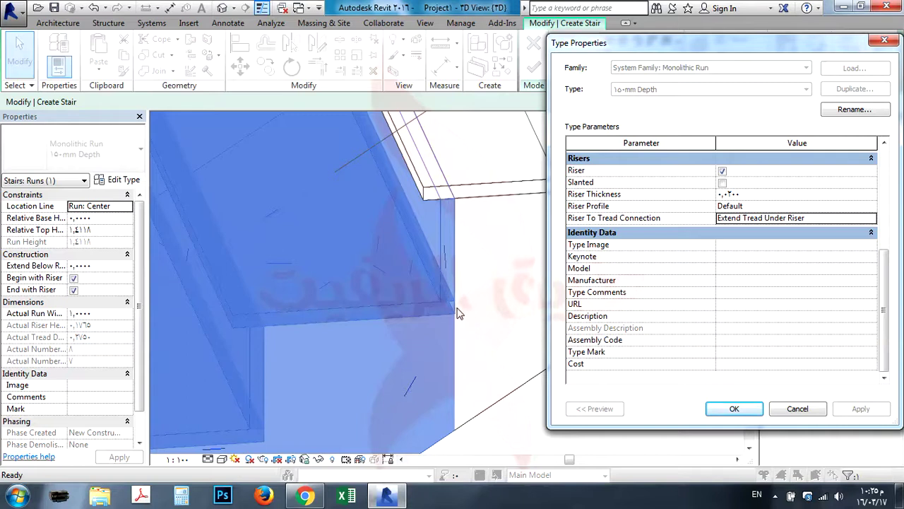
pyautogui.click(735, 409)
pyautogui.click(544, 284)
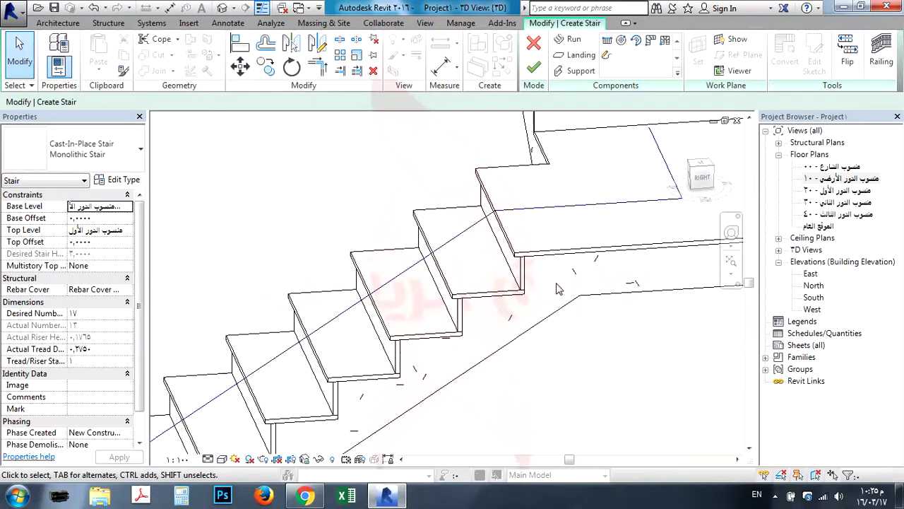
# - Orbit the 3D view to inspect the L-shaped stair from other sides
pyautogui.scroll(-4, 556, 289)
pyautogui.keyDown('shift'); pyautogui.moveTo(549, 286); pyautogui.dragTo(495, 269, button='middle'); pyautogui.keyUp('shift')
pyautogui.scroll(5, 468, 188)
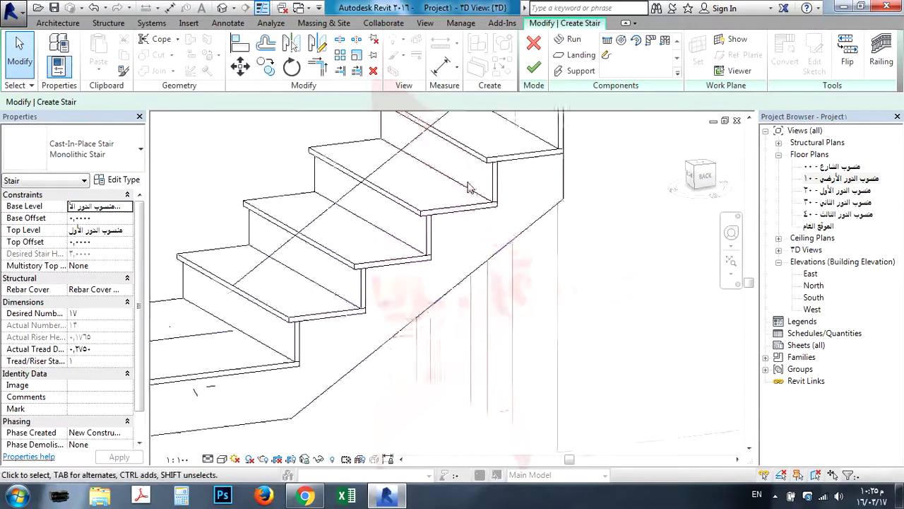
pyautogui.moveTo(468, 188); pyautogui.dragTo(531, 315, button='middle')
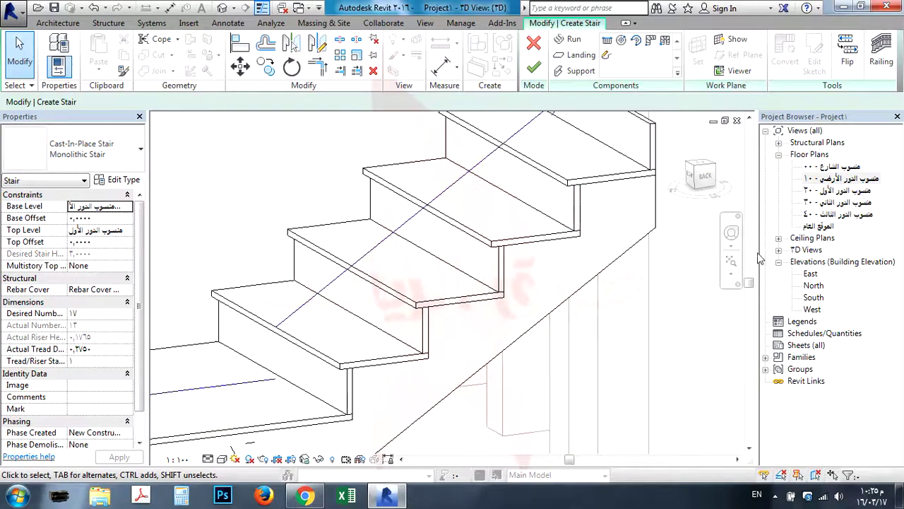
# - Finish the stair edit in the ground-floor plan and center the stair in view
pyautogui.doubleClick(841, 179)
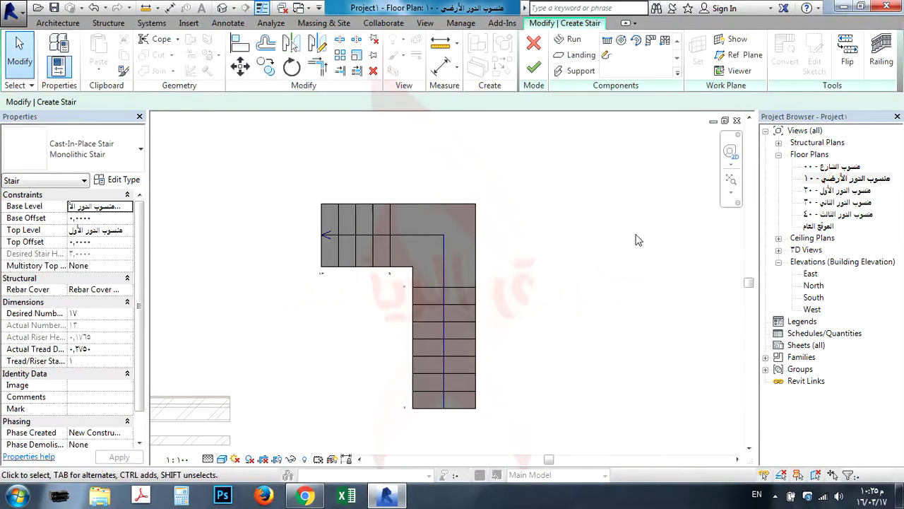
pyautogui.click(535, 69)
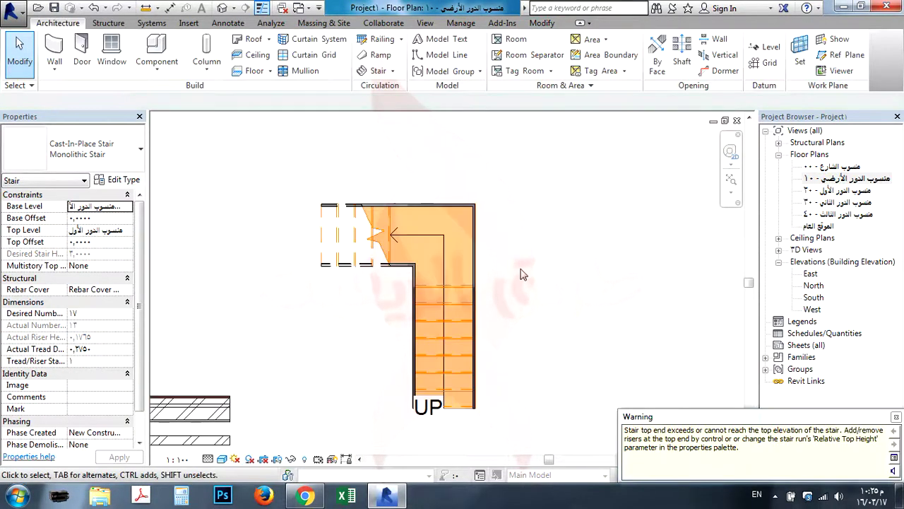
pyautogui.scroll(5, 436, 324)
pyautogui.scroll(3, 445, 279)
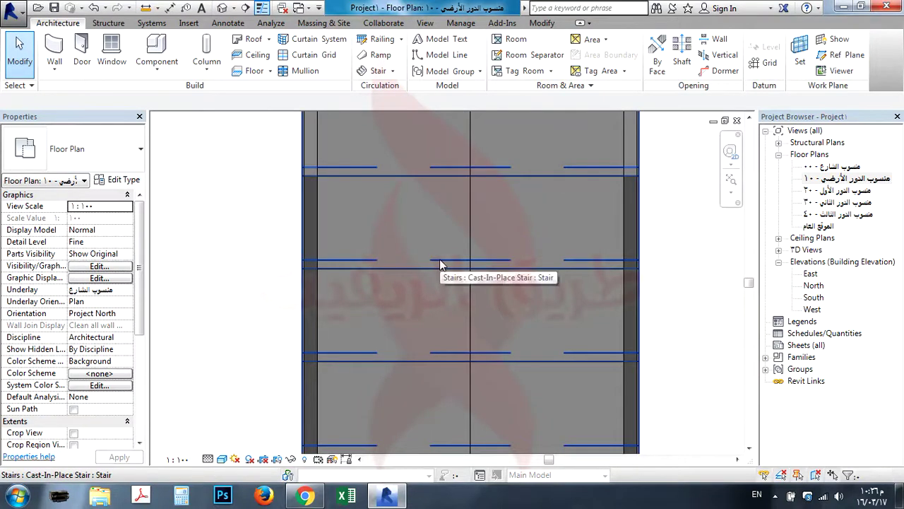
pyautogui.scroll(-1, 636, 387)
pyautogui.scroll(-3, 639, 395)
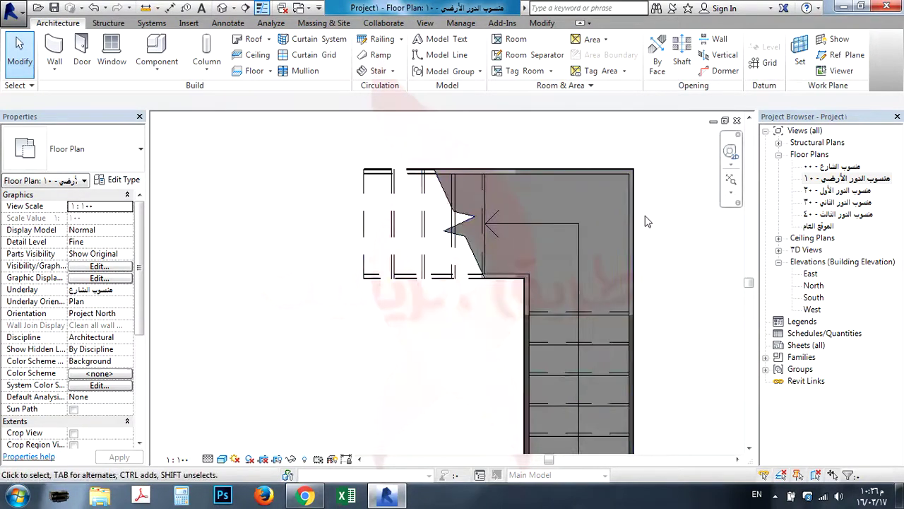
pyautogui.scroll(-1, 544, 182)
pyautogui.scroll(-3, 545, 192)
pyautogui.scroll(3, 551, 276)
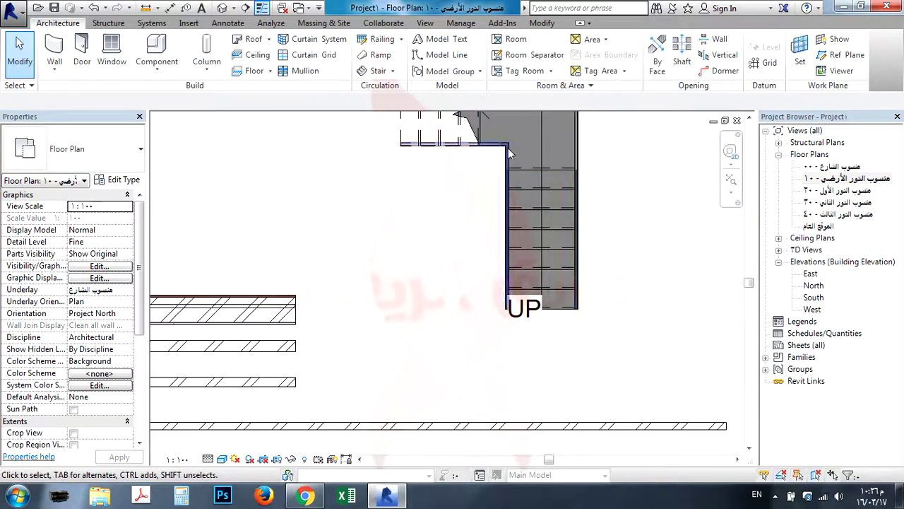
pyautogui.scroll(-1, 508, 180)
pyautogui.moveTo(507, 181); pyautogui.dragTo(507, 193, button='middle')
pyautogui.scroll(1, 467, 229)
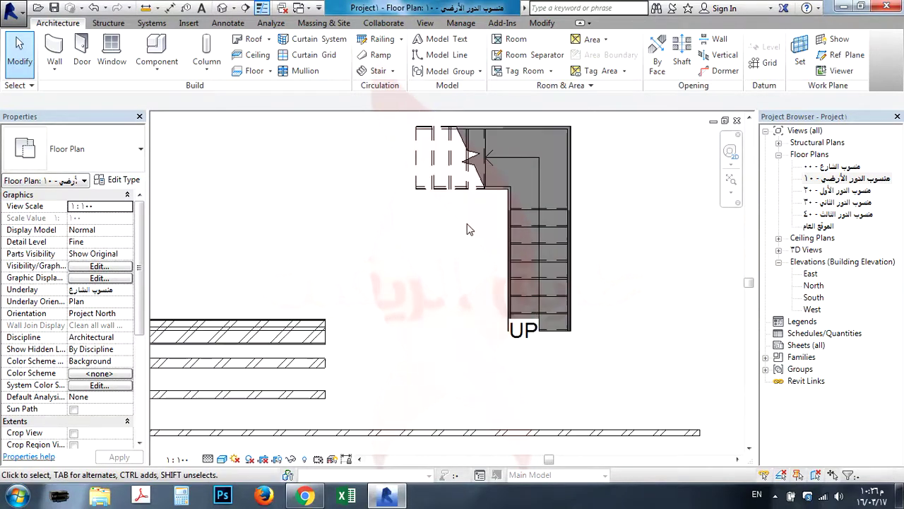
# - Change the stair path type to Fixed Up Direction Standard
pyautogui.click(528, 340)
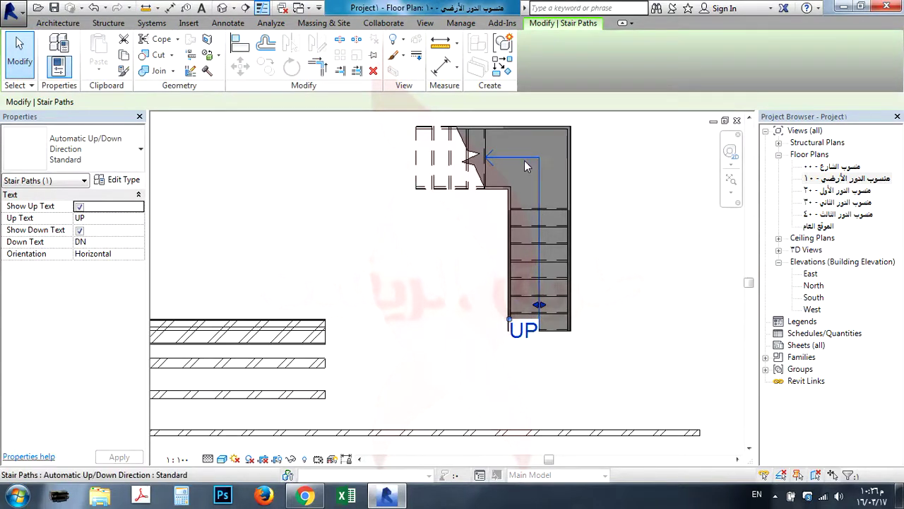
pyautogui.click(86, 144)
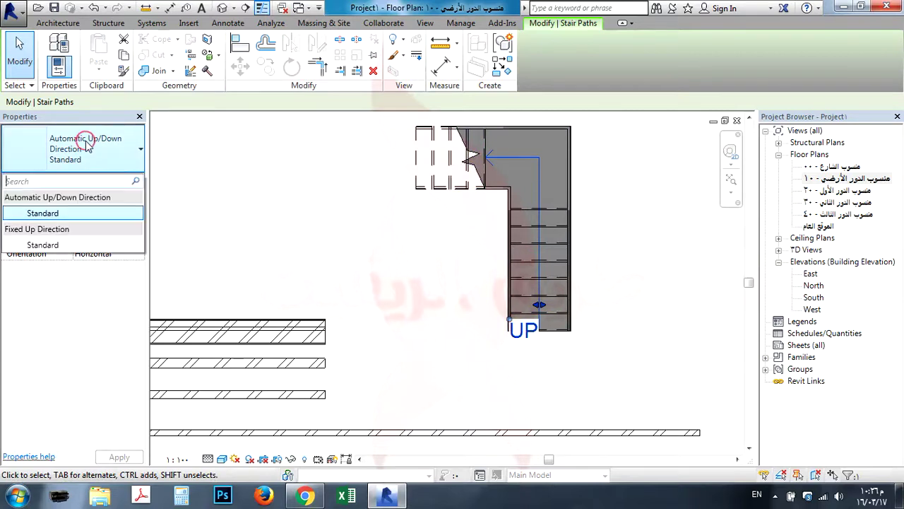
pyautogui.click(69, 247)
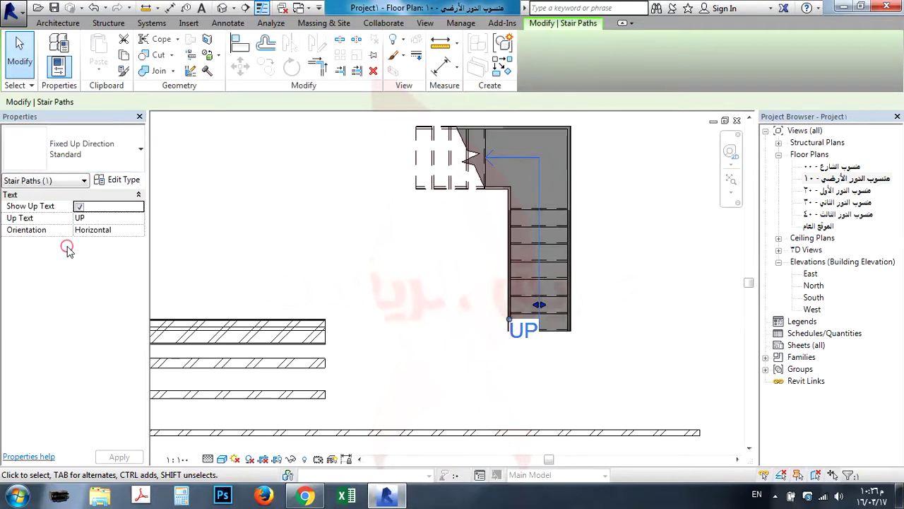
# - Turn off Show Up Text, keeping horizontal label orientation, and apply
pyautogui.click(79, 208)
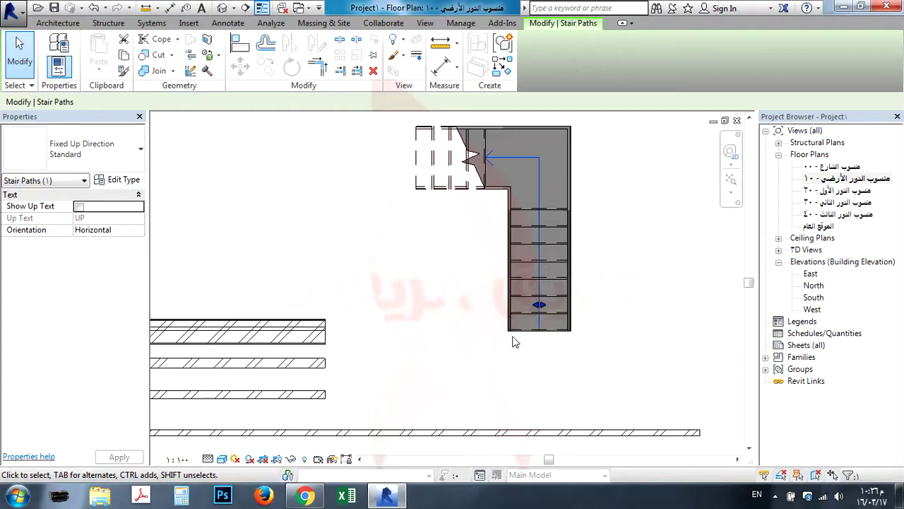
pyautogui.click(79, 207)
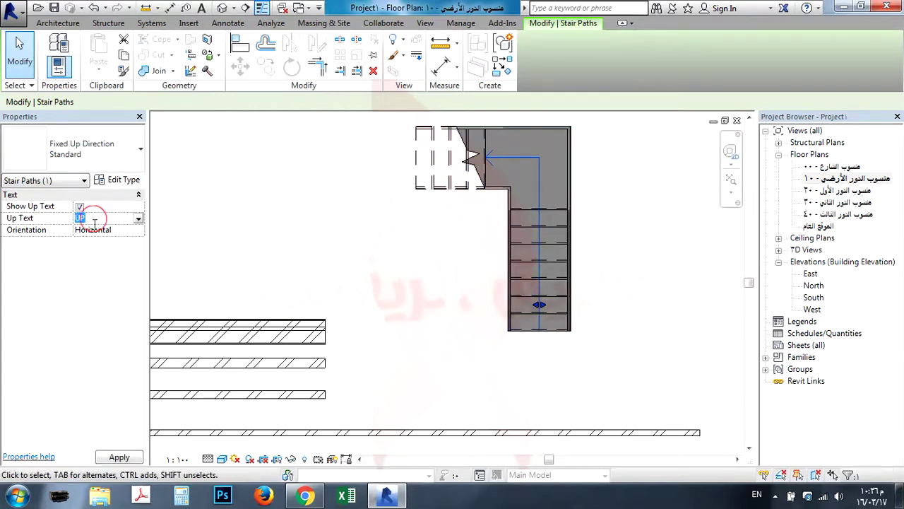
pyautogui.click(94, 231)
pyautogui.click(138, 232)
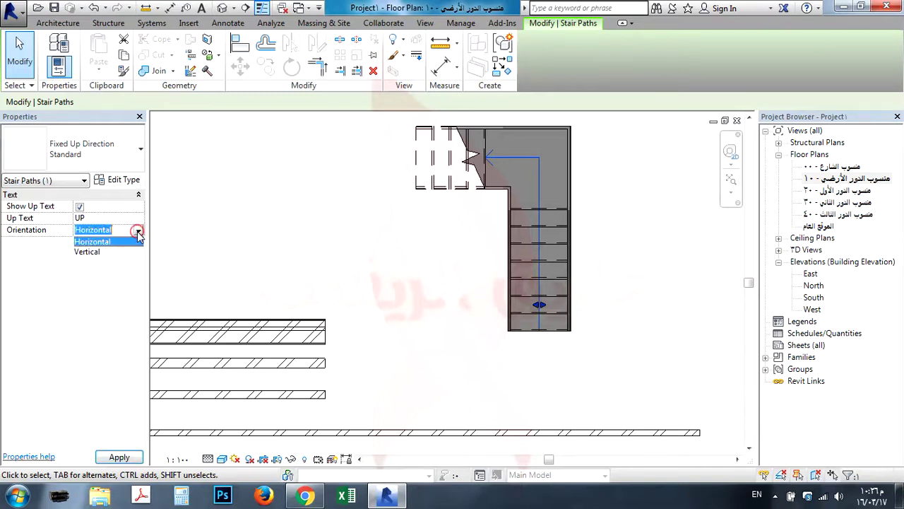
pyautogui.click(139, 232)
pyautogui.click(80, 206)
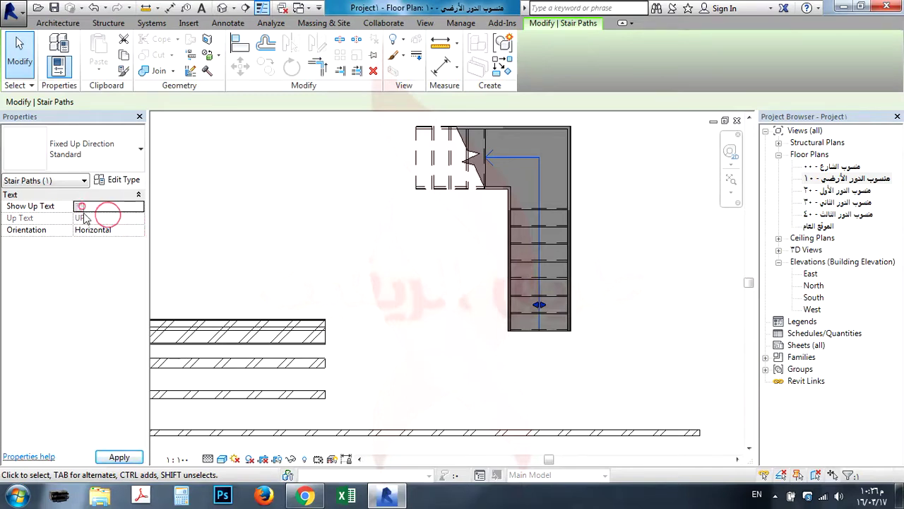
pyautogui.click(126, 457)
pyautogui.click(394, 238)
# - Switch from room placement to the Basic Wall 20 cm tool in Rectangle draw mode
pyautogui.scroll(-4, 481, 268)
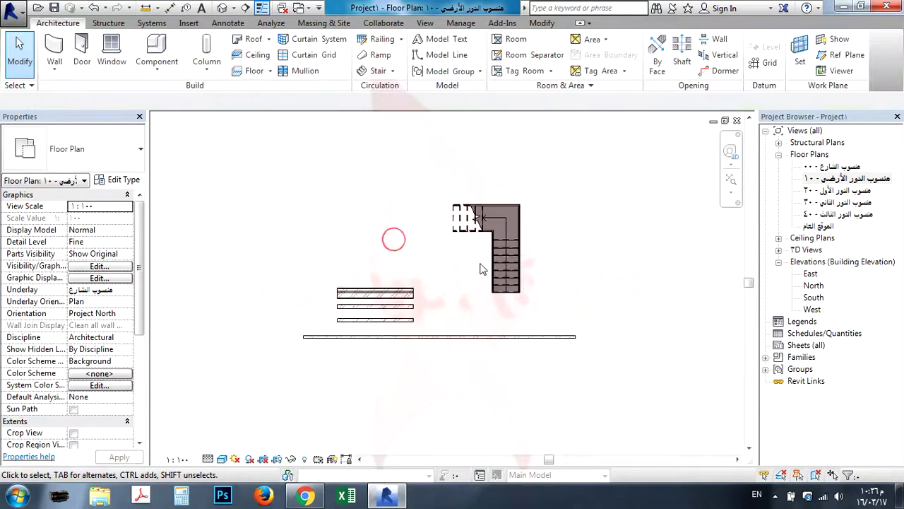
pyautogui.scroll(4, 488, 272)
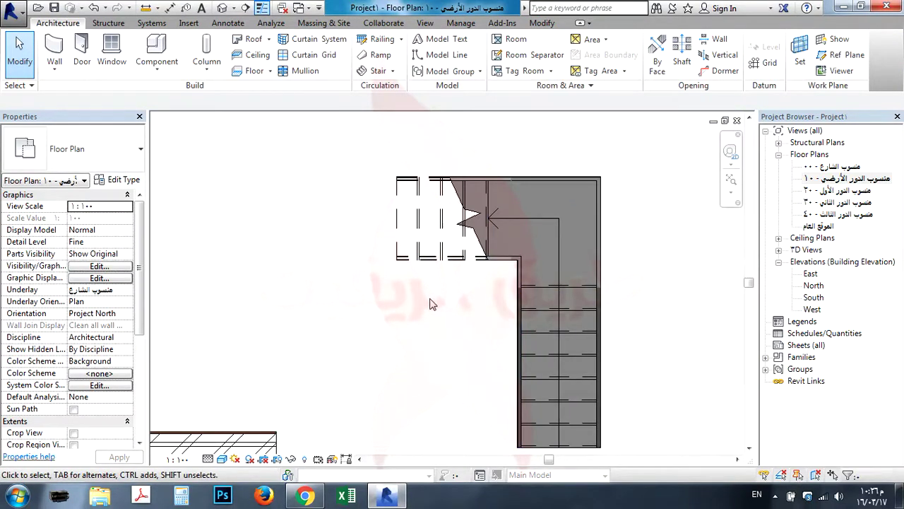
pyautogui.scroll(-3, 432, 304)
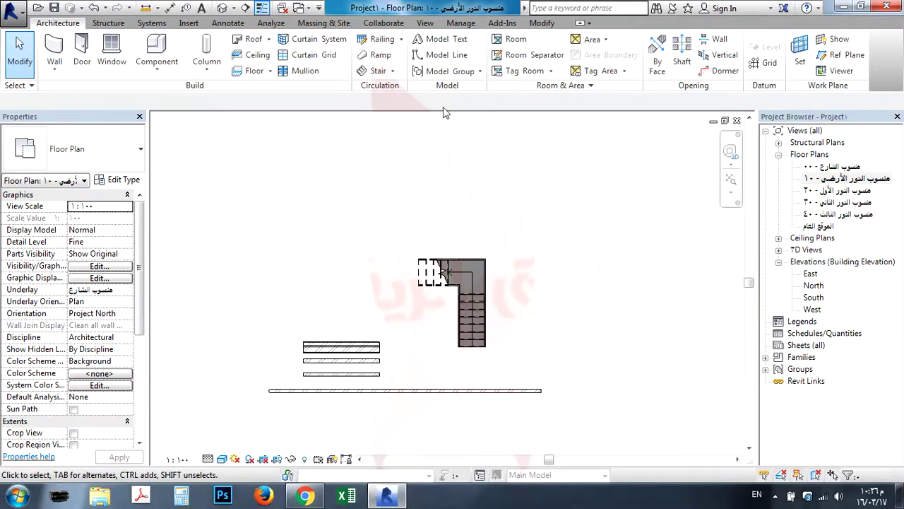
pyautogui.click(514, 43)
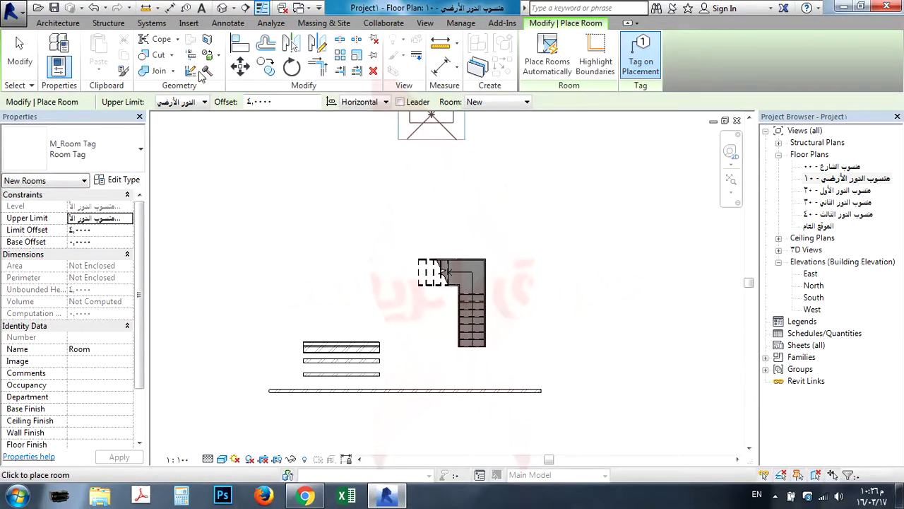
pyautogui.click(61, 24)
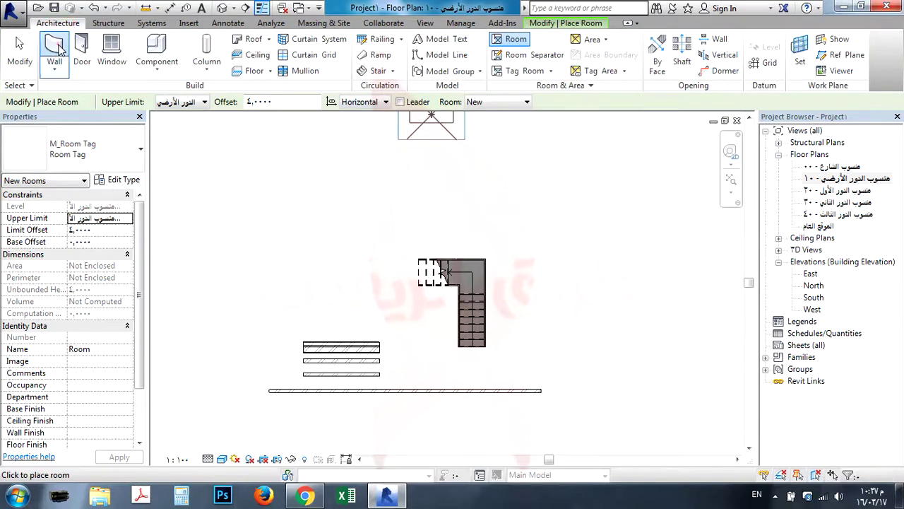
pyautogui.click(55, 42)
pyautogui.click(543, 40)
# - Draw three overlapping rectangular walls beside the stair
pyautogui.scroll(-5, 346, 267)
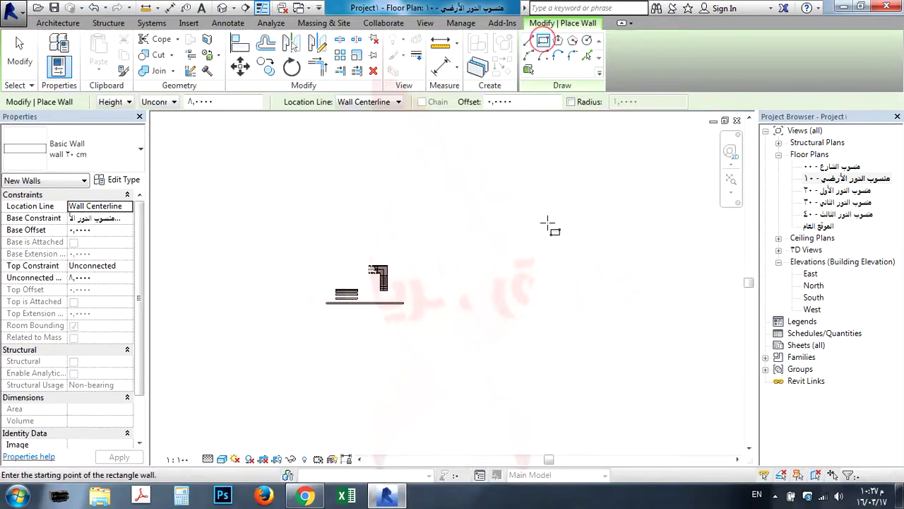
pyautogui.click(562, 201)
pyautogui.click(482, 271)
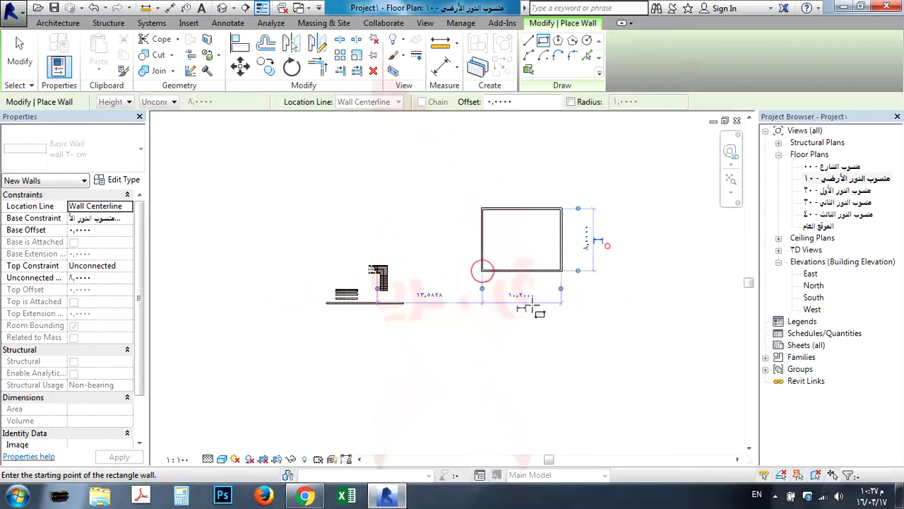
pyautogui.click(609, 246)
pyautogui.click(513, 317)
pyautogui.click(534, 256)
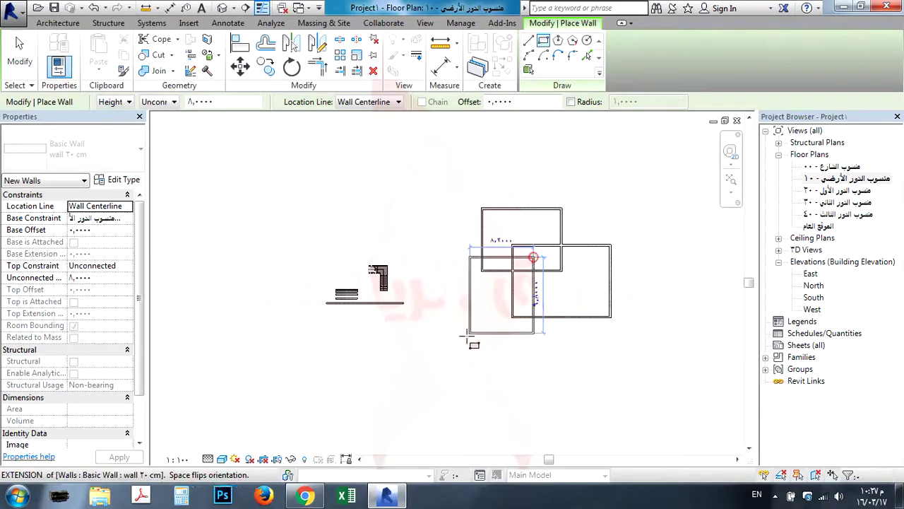
pyautogui.click(454, 353)
# - Start room placement and cancel the save reminder
pyautogui.scroll(3, 580, 281)
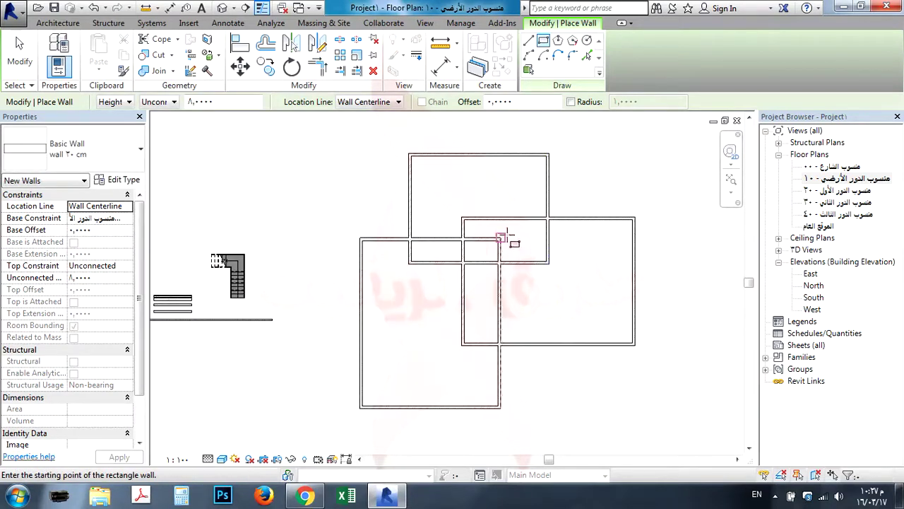
pyautogui.click(69, 28)
pyautogui.click(514, 42)
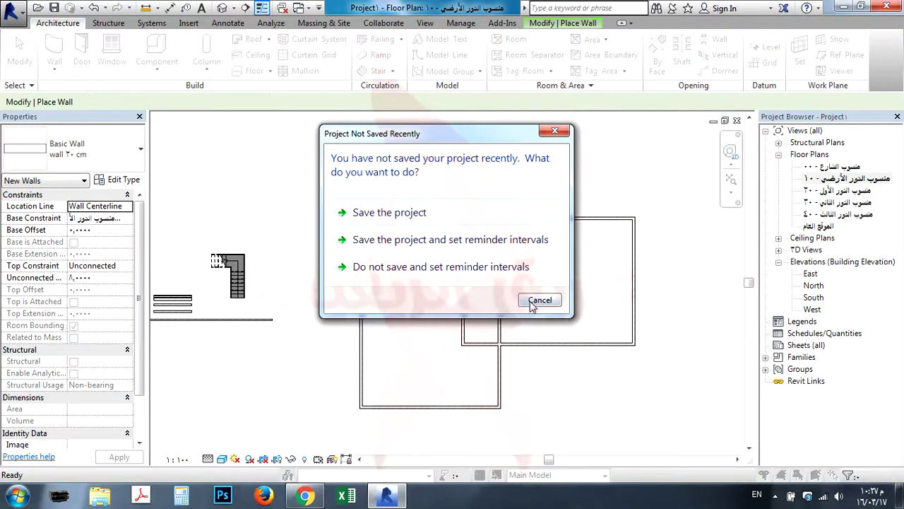
pyautogui.click(539, 300)
# - Place tagged rooms 1 through 7 in each enclosed space of the plan
pyautogui.scroll(4, 466, 184)
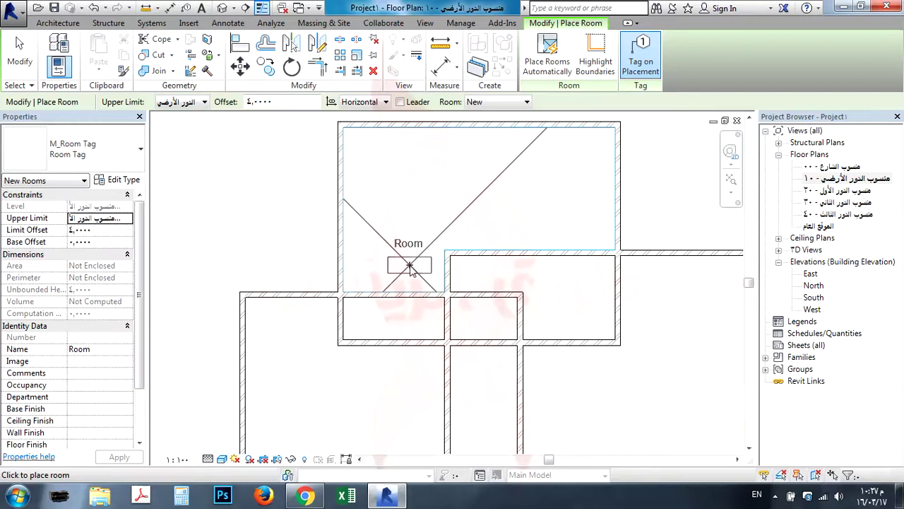
pyautogui.click(458, 190)
pyautogui.scroll(-3, 458, 185)
pyautogui.click(530, 253)
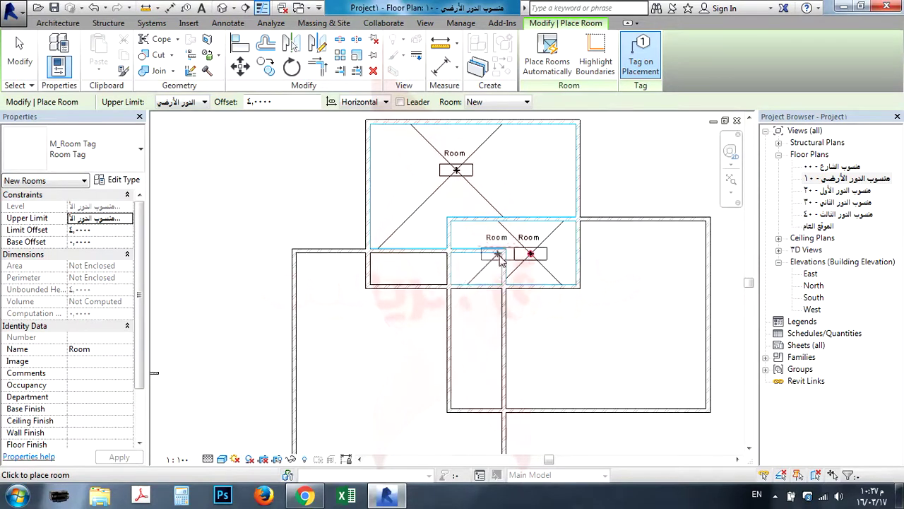
pyautogui.click(478, 277)
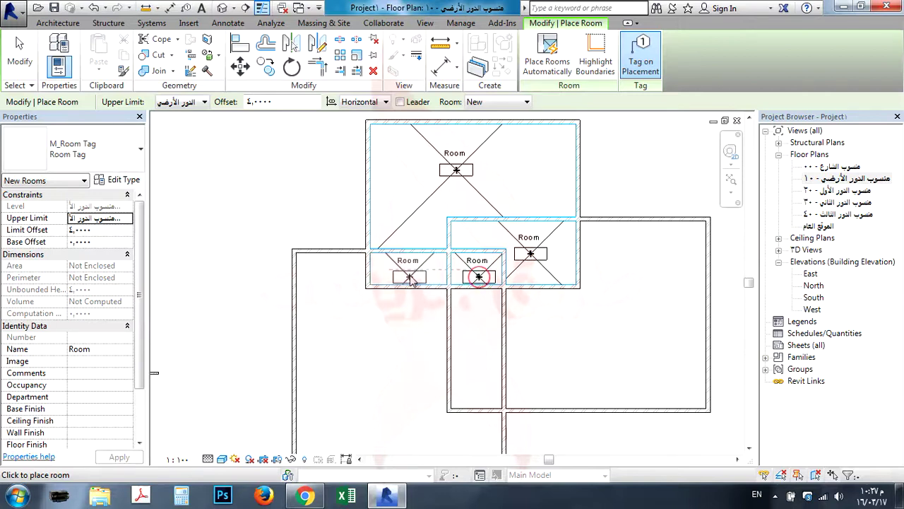
pyautogui.click(410, 278)
pyautogui.click(383, 415)
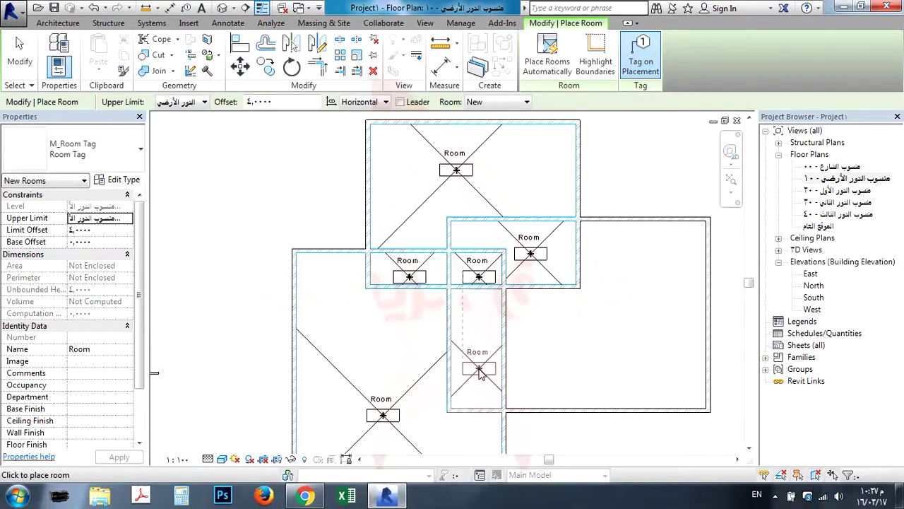
pyautogui.click(479, 375)
pyautogui.click(612, 357)
pyautogui.press('Escape')
pyautogui.press('Escape')
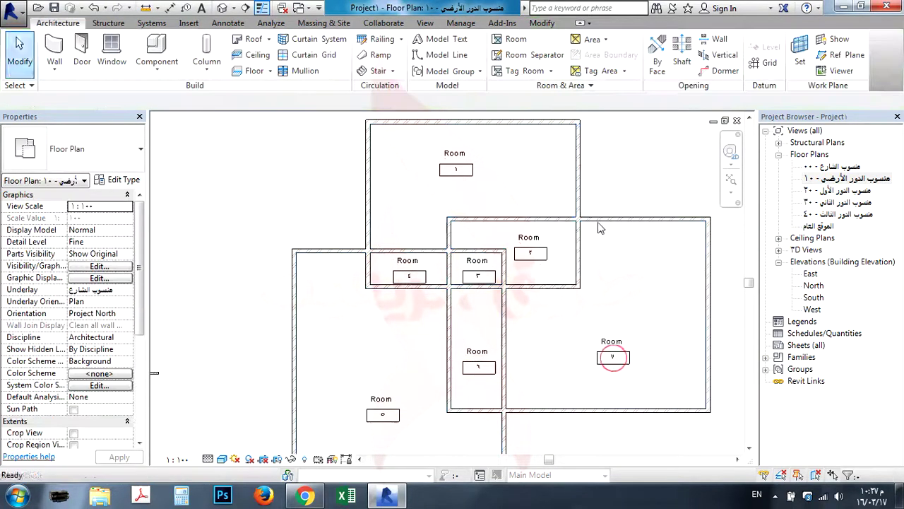
# - Pan and zoom the plan to inspect room 1's tag
pyautogui.scroll(-2, 539, 226)
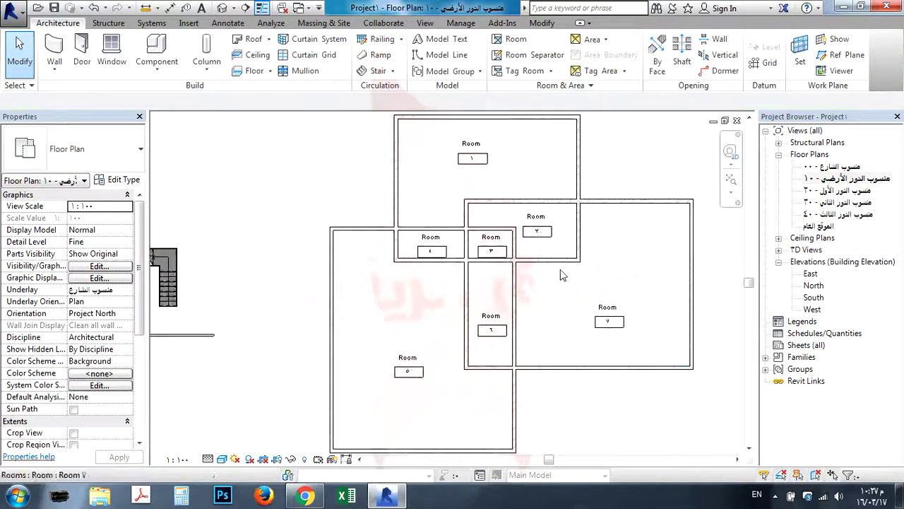
pyautogui.scroll(2, 562, 274)
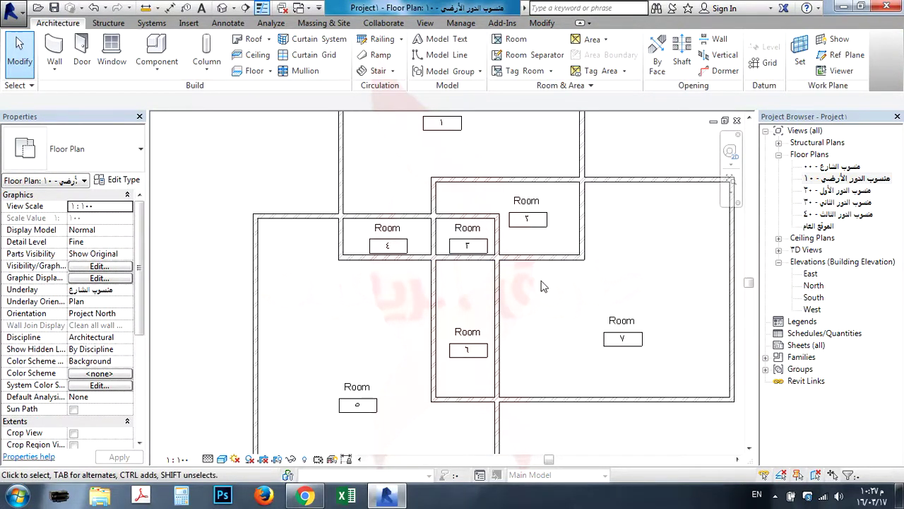
pyautogui.moveTo(541, 285); pyautogui.dragTo(492, 308, button='middle')
pyautogui.scroll(1, 470, 188)
pyautogui.scroll(2, 480, 189)
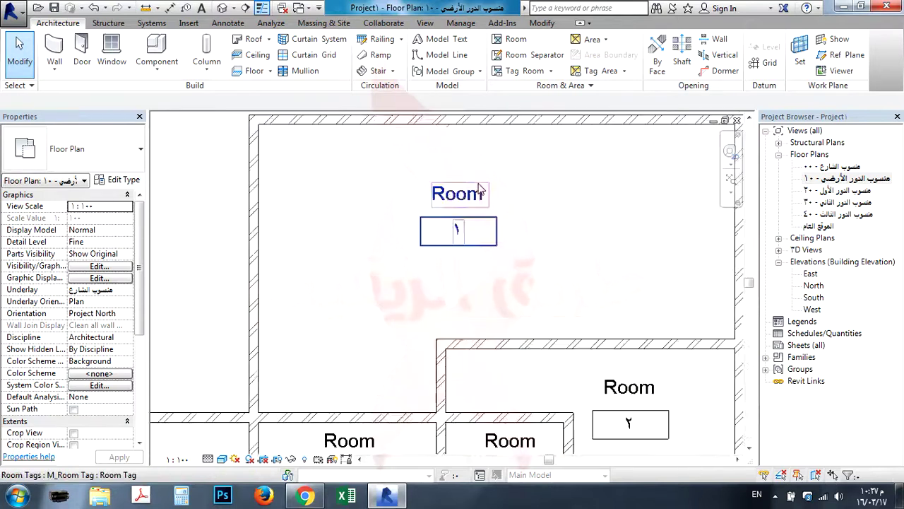
pyautogui.scroll(1, 463, 197)
pyautogui.scroll(-1, 479, 198)
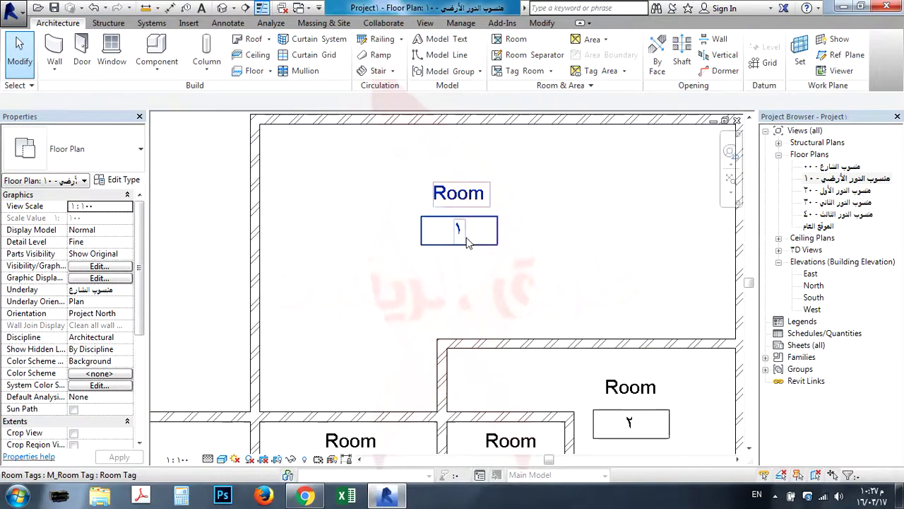
pyautogui.scroll(-3, 465, 240)
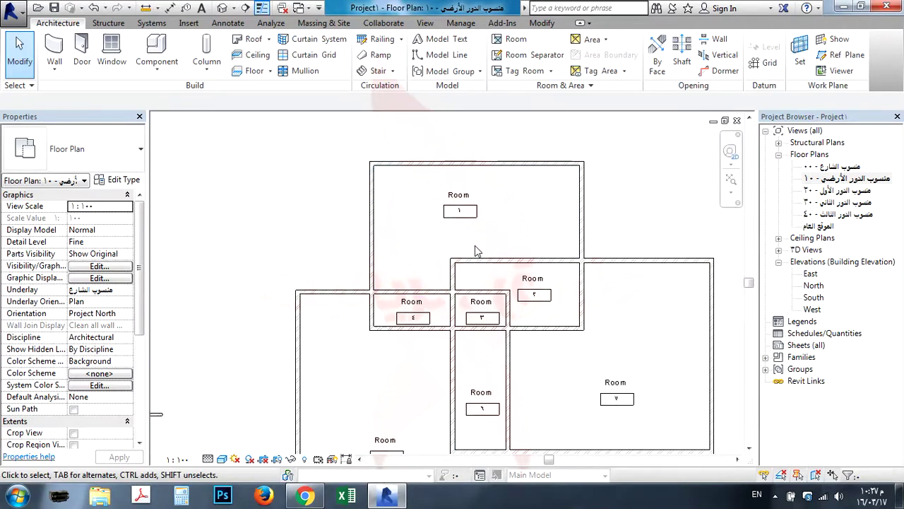
pyautogui.click(461, 200)
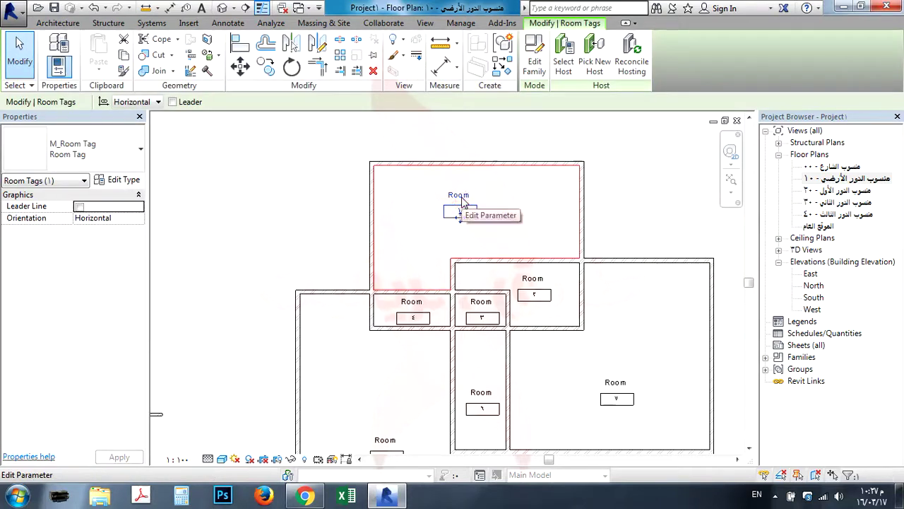
pyautogui.click(140, 149)
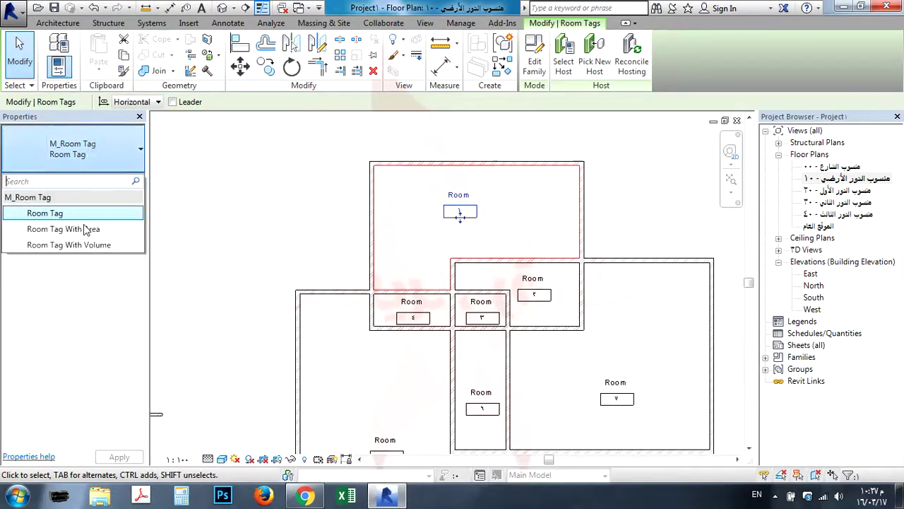
pyautogui.click(84, 229)
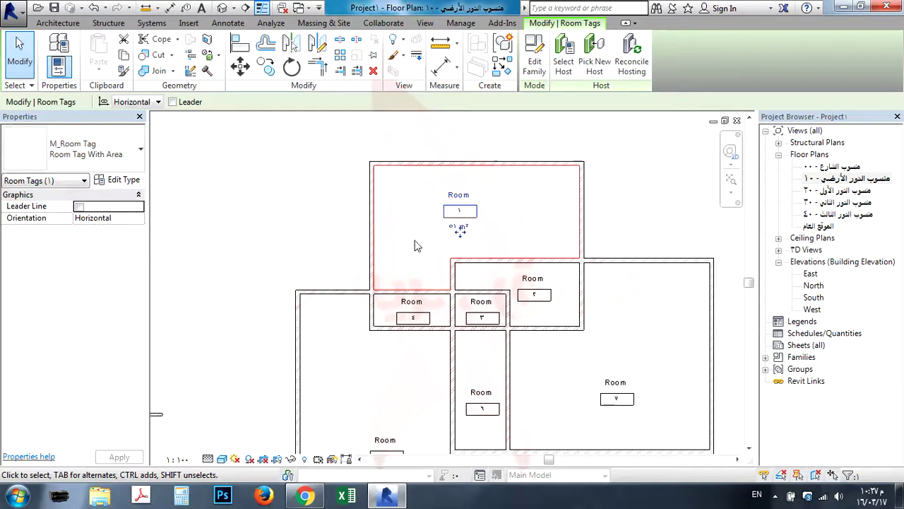
pyautogui.scroll(4, 415, 246)
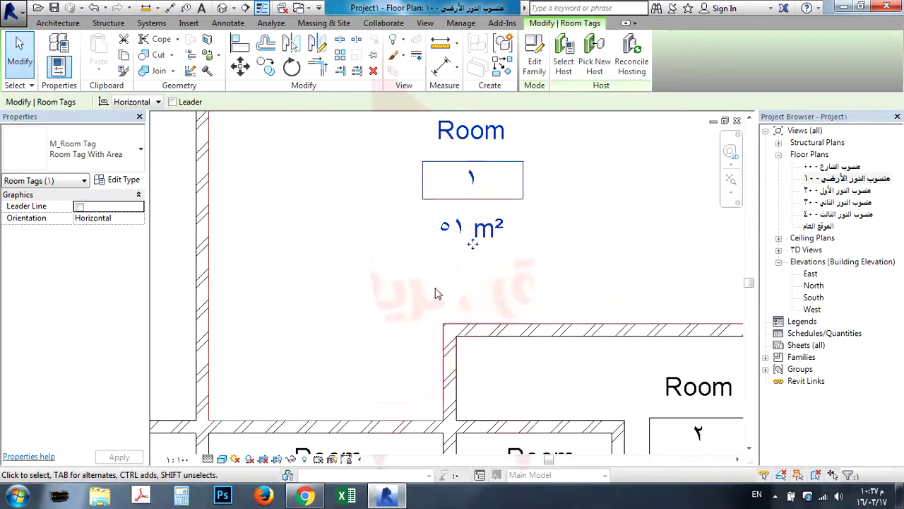
pyautogui.scroll(-4, 435, 294)
pyautogui.click(105, 157)
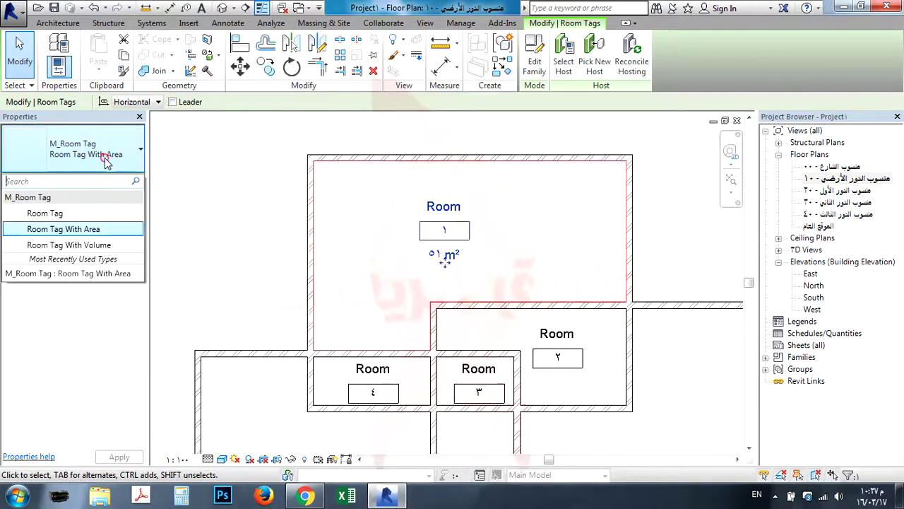
pyautogui.click(89, 244)
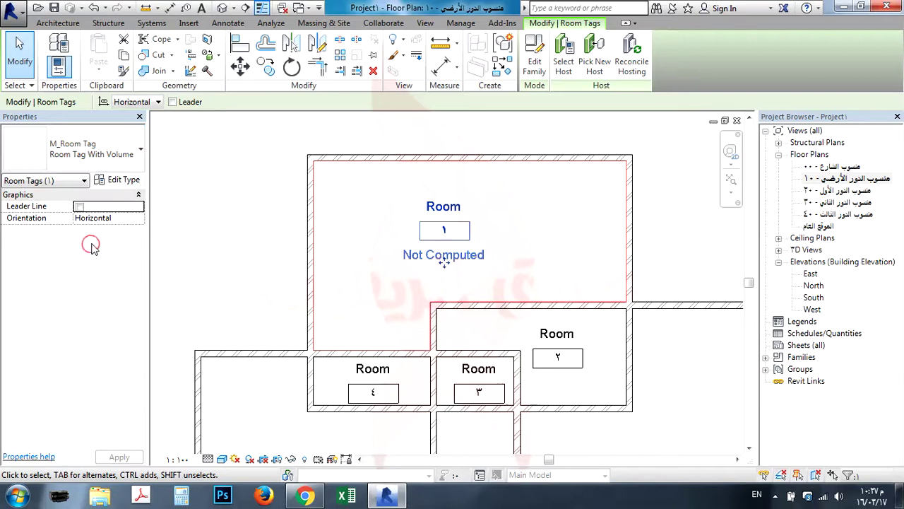
pyautogui.click(96, 136)
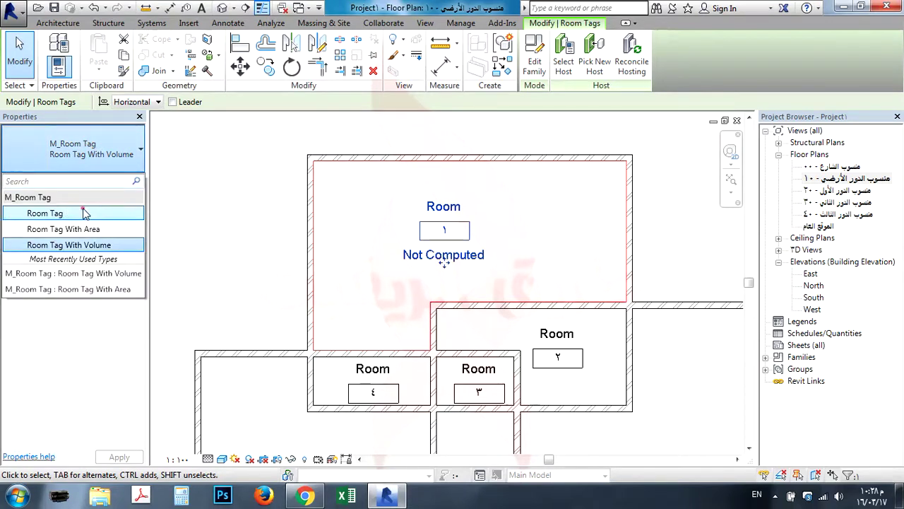
pyautogui.click(84, 213)
pyautogui.click(521, 248)
pyautogui.scroll(3, 472, 225)
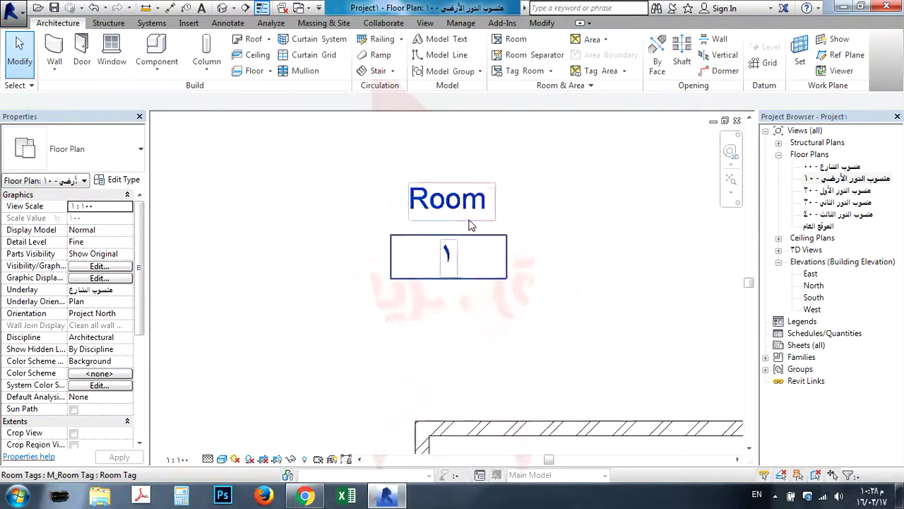
pyautogui.scroll(1, 472, 225)
pyautogui.click(472, 210)
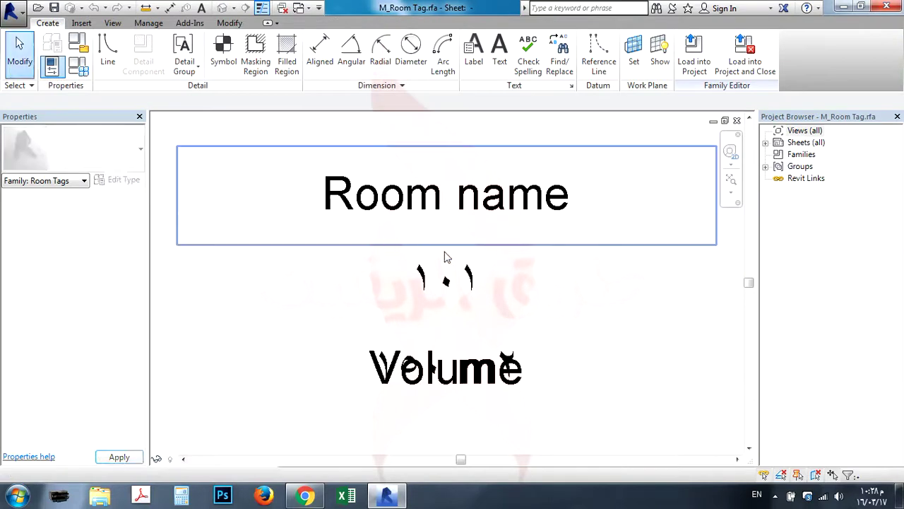
pyautogui.click(460, 202)
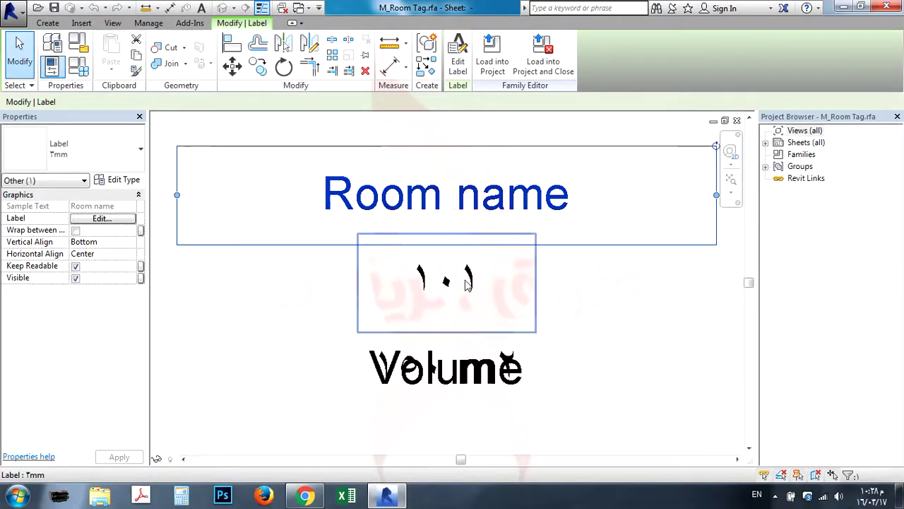
pyautogui.click(466, 282)
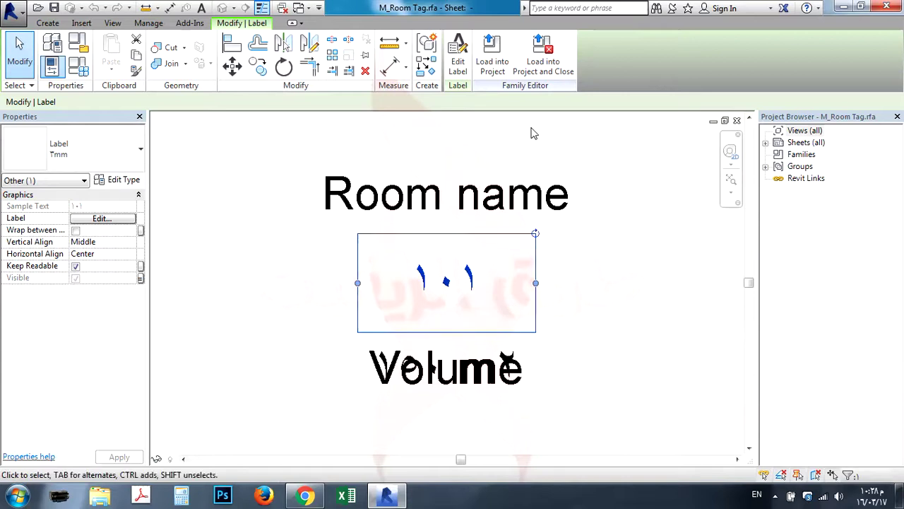
pyautogui.click(546, 71)
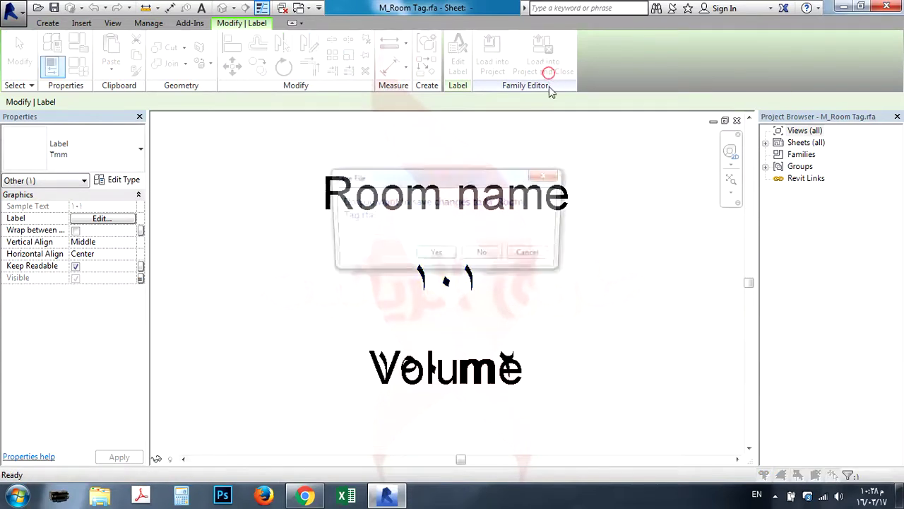
pyautogui.click(482, 256)
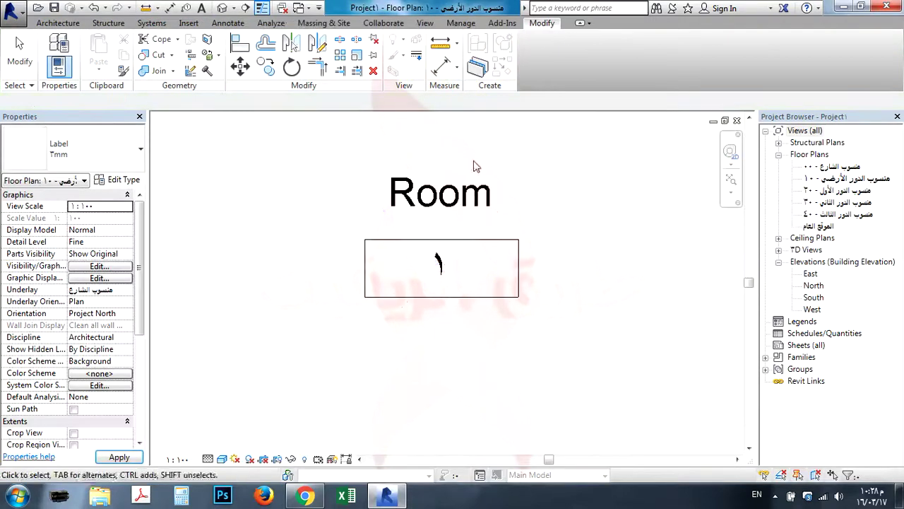
# - Rename room 1's tag to غرفة نوم and room 2's tag to صالة
pyautogui.scroll(-3, 438, 233)
pyautogui.click(453, 223)
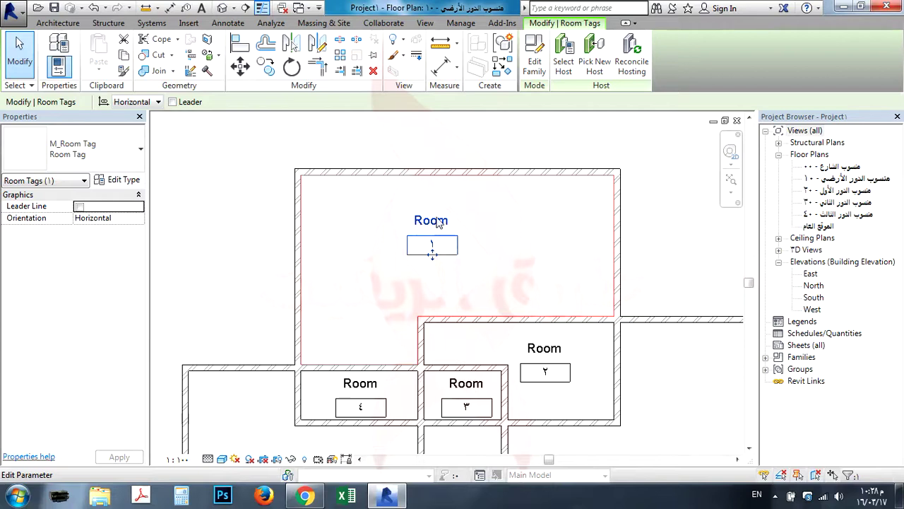
pyautogui.click(440, 221)
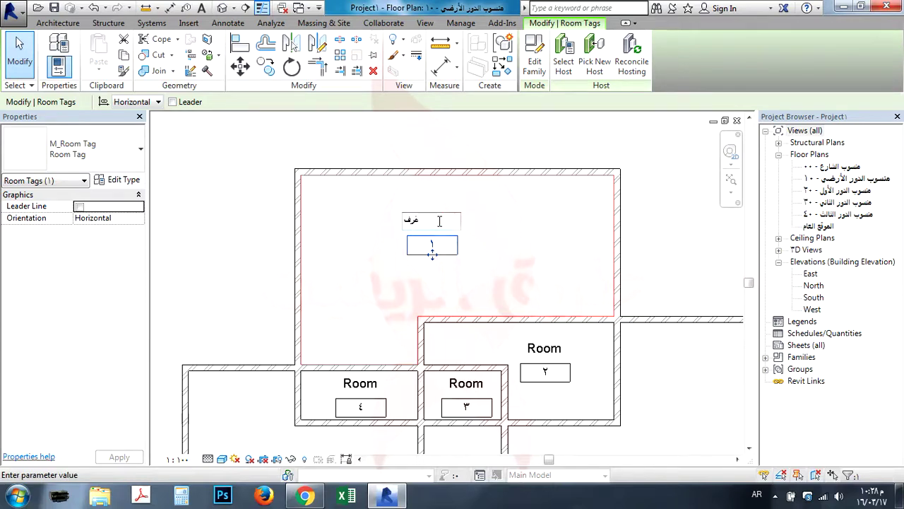
pyautogui.click(528, 268)
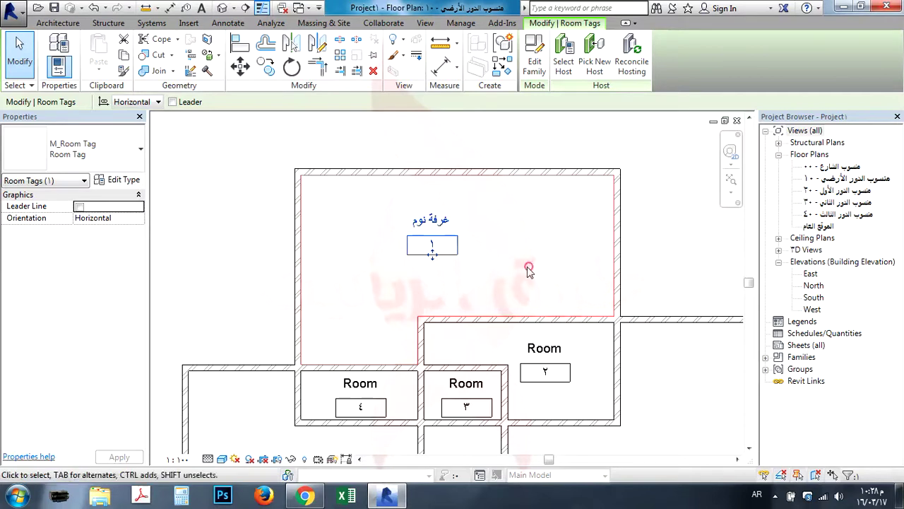
pyautogui.click(584, 265)
pyautogui.click(540, 357)
pyautogui.click(545, 348)
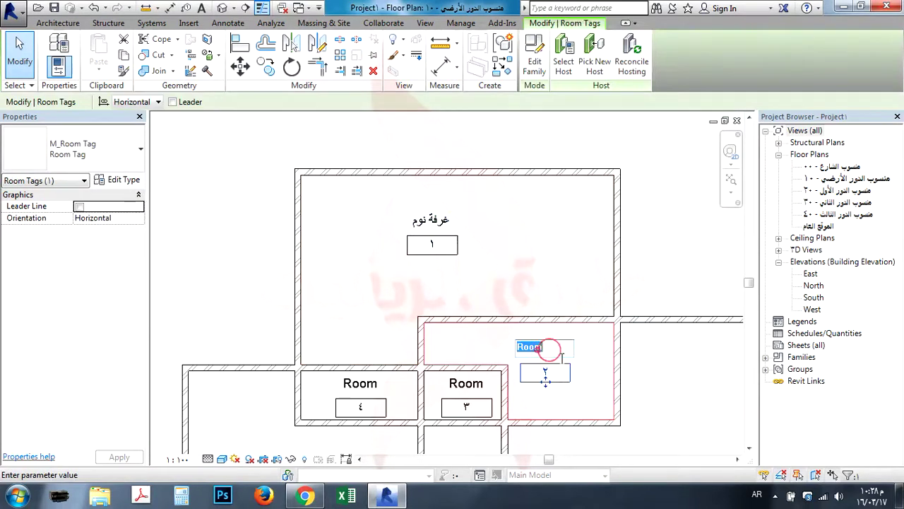
pyautogui.write('صالة')
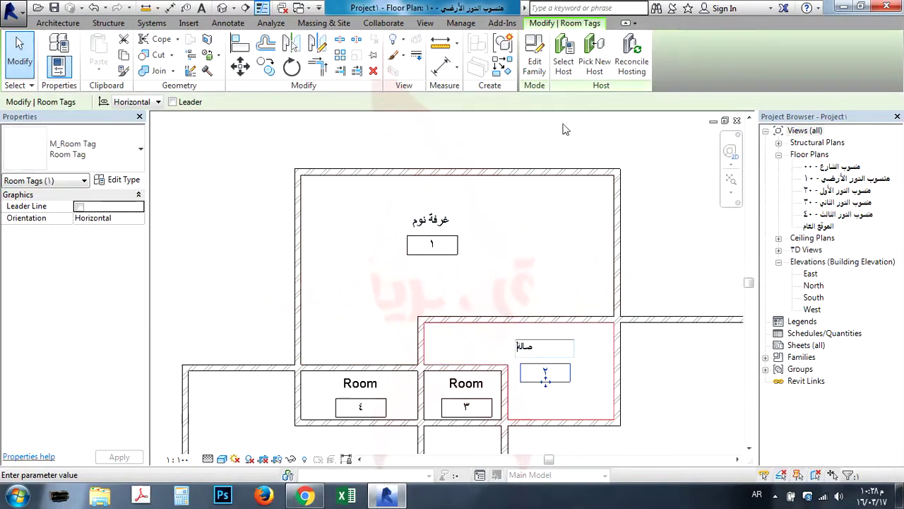
pyautogui.click(564, 217)
# - Name room 3 حمام and room 4 مطبخ on their room tags
pyautogui.click(467, 383)
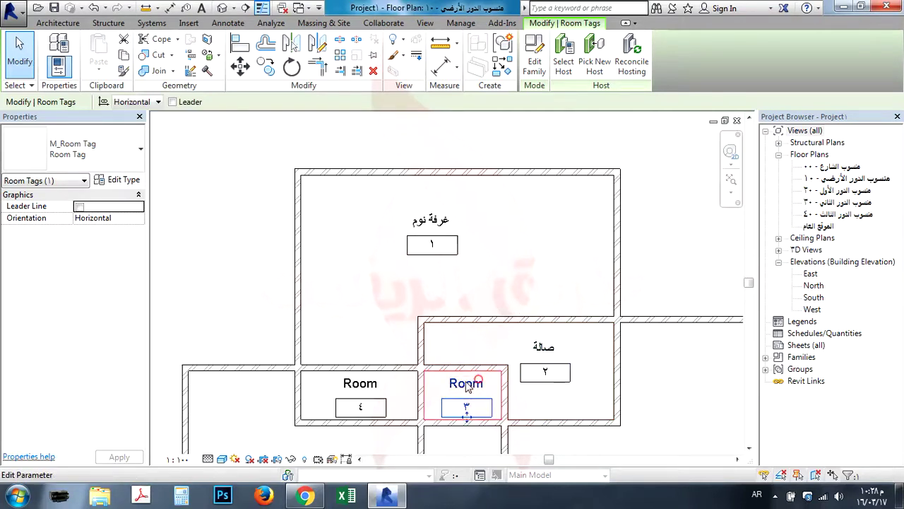
pyautogui.click(468, 383)
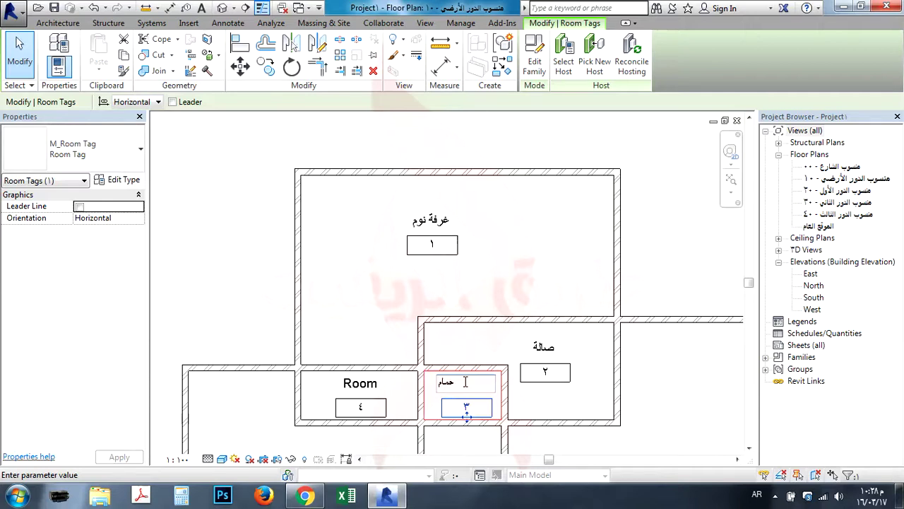
pyautogui.click(527, 270)
pyautogui.click(362, 383)
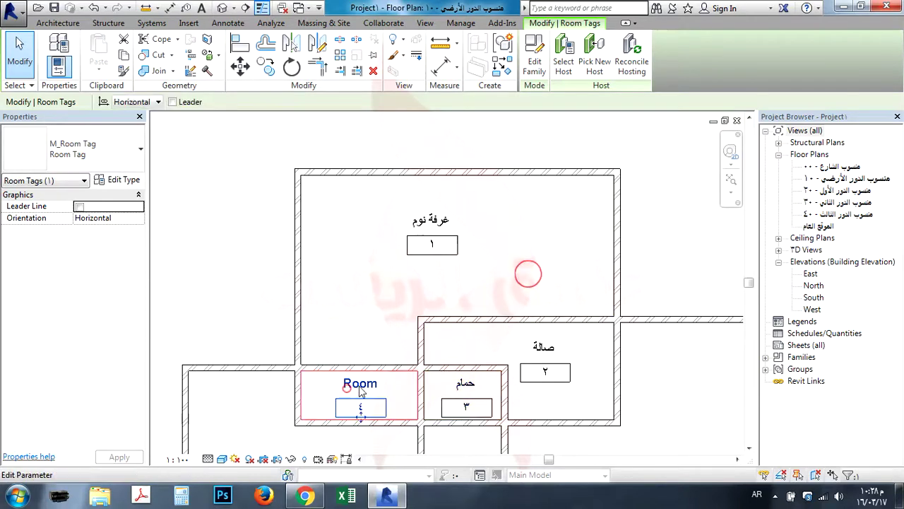
pyautogui.click(362, 382)
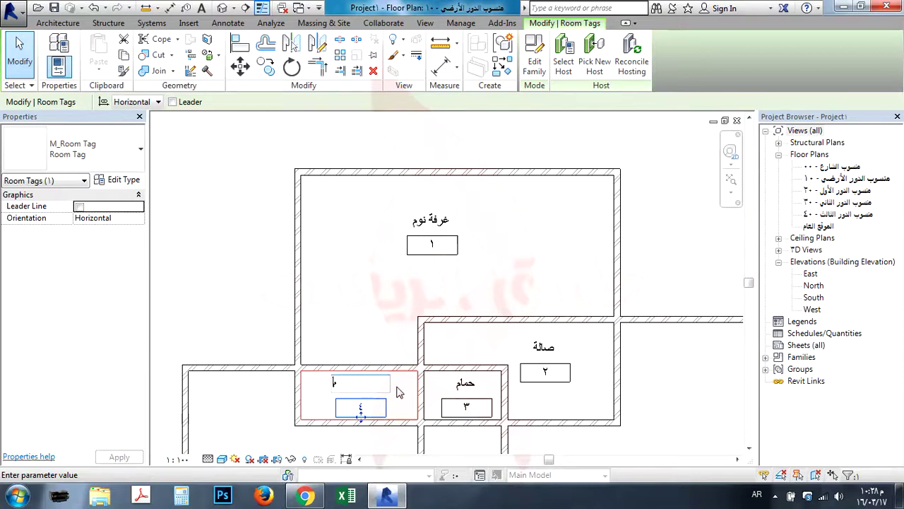
pyautogui.click(491, 282)
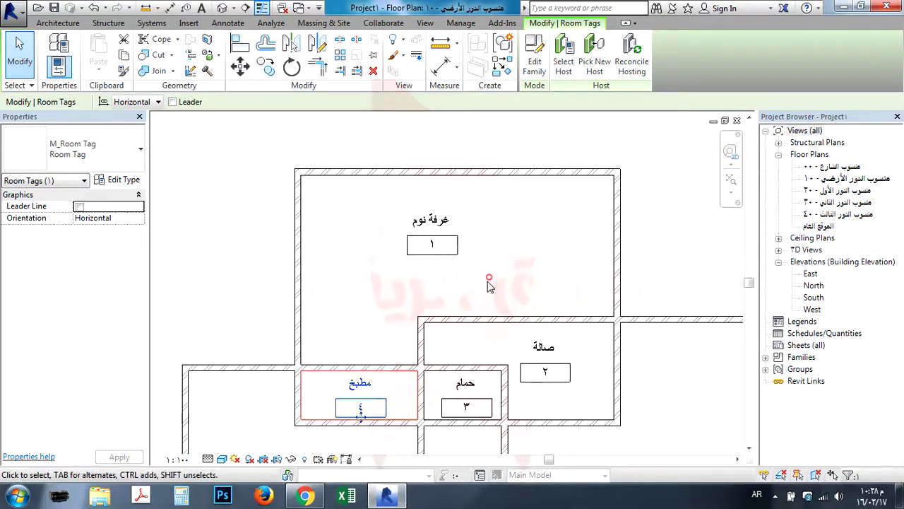
# - Name the lower rooms: room 6 غرفة طعام and room 7 غرفة نوم رئيسية
pyautogui.moveTo(480, 275); pyautogui.dragTo(448, 125, button='middle')
pyautogui.click(453, 380)
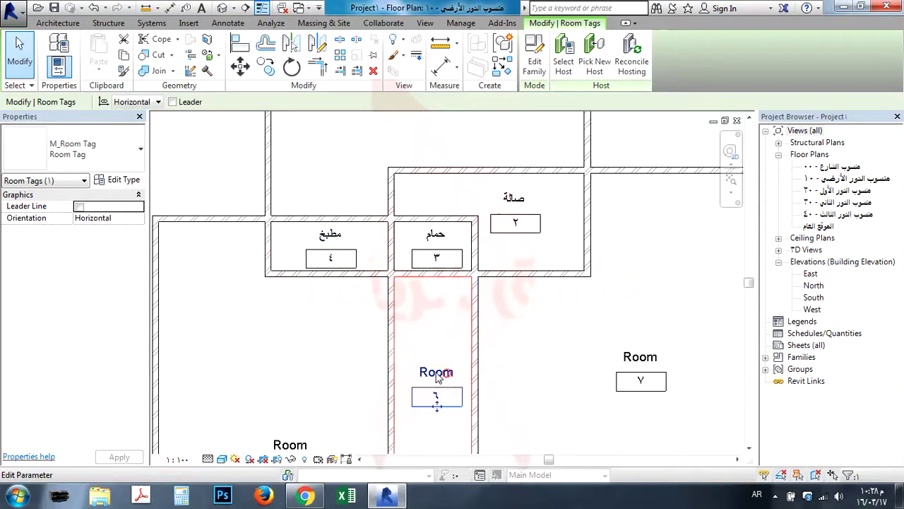
pyautogui.click(444, 374)
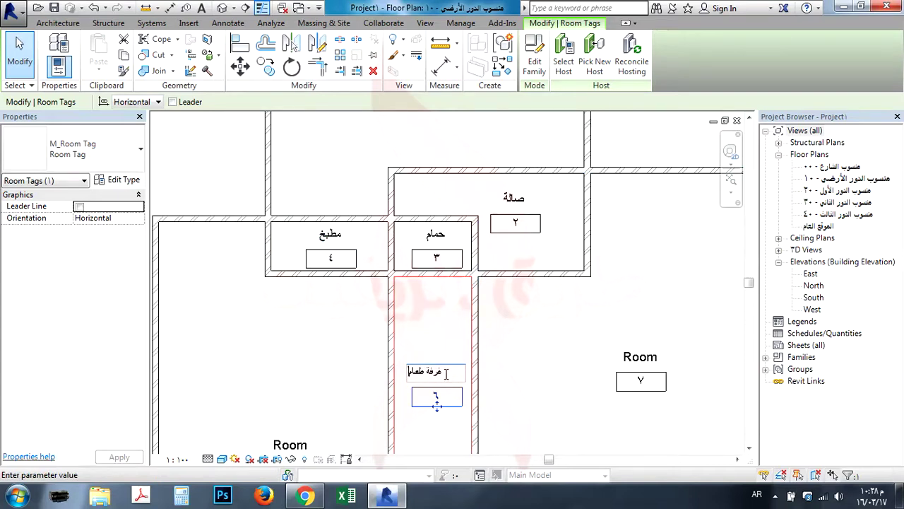
pyautogui.click(532, 366)
pyautogui.doubleClick(638, 358)
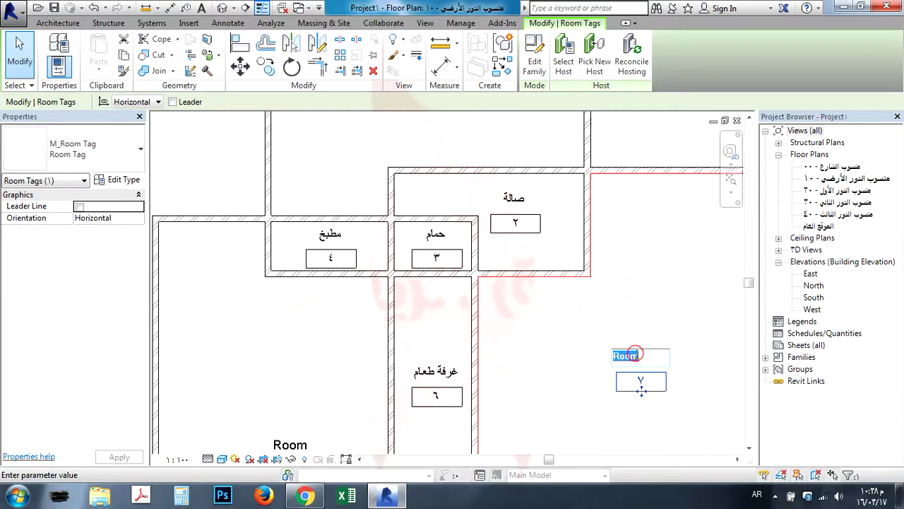
pyautogui.write('غرفة نوم رئيسية')
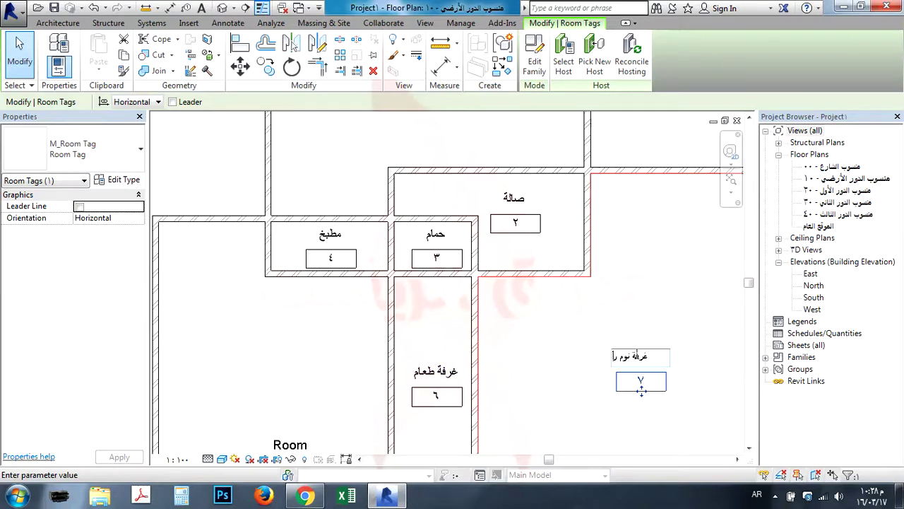
pyautogui.click(565, 365)
# - Name room 5 غرفة ضيوف and center the whole floor plan in view
pyautogui.click(299, 440)
pyautogui.scroll(-2, 311, 346)
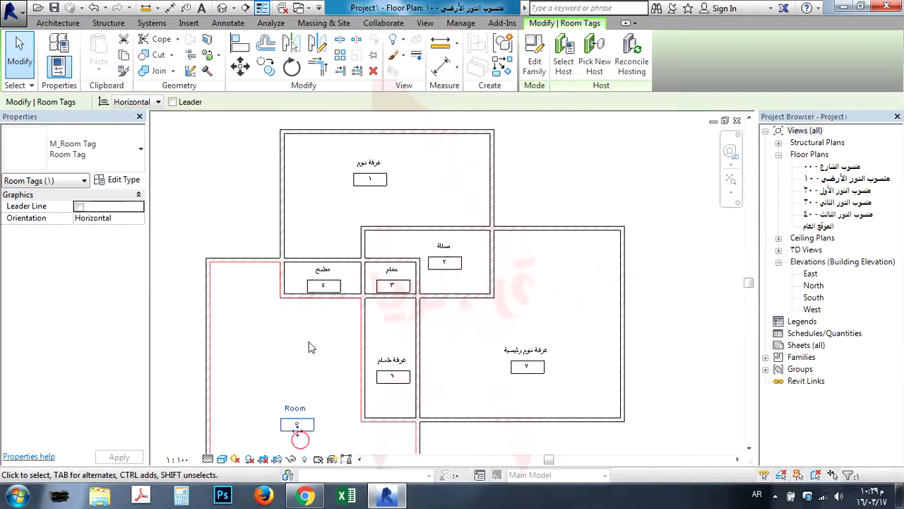
pyautogui.doubleClick(294, 409)
pyautogui.write('غرفة ضيوف')
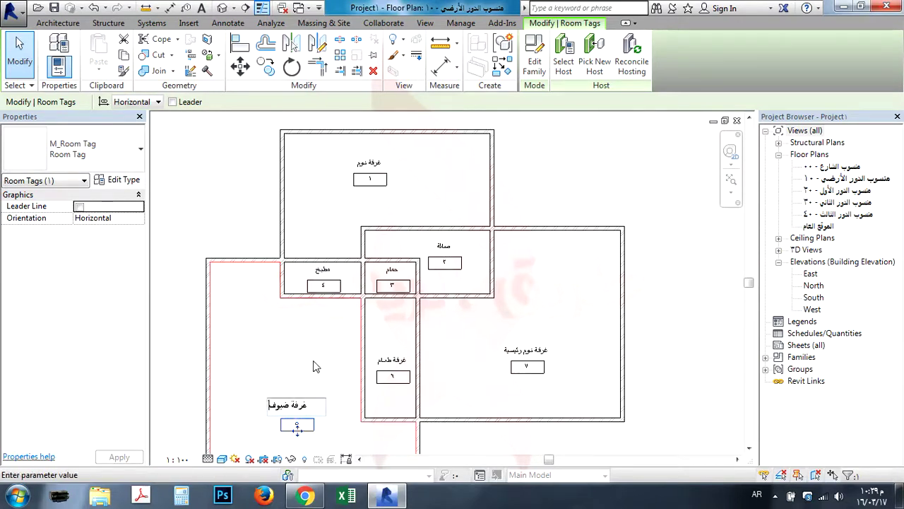
pyautogui.click(315, 366)
pyautogui.scroll(-2, 314, 360)
pyautogui.moveTo(294, 356); pyautogui.dragTo(336, 301, button='middle')
pyautogui.scroll(2, 383, 240)
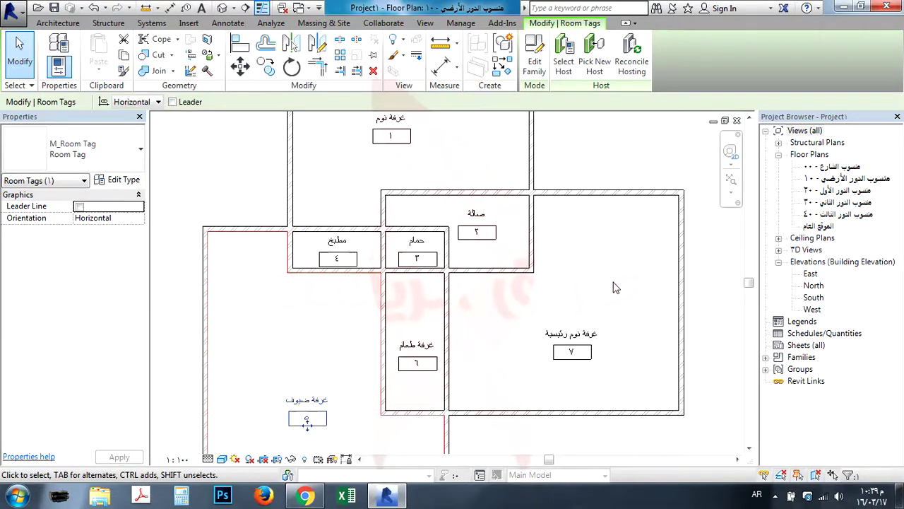
# - Uncheck Show Room Number in the Room Tag type properties, leaving only names visible
pyautogui.click(485, 234)
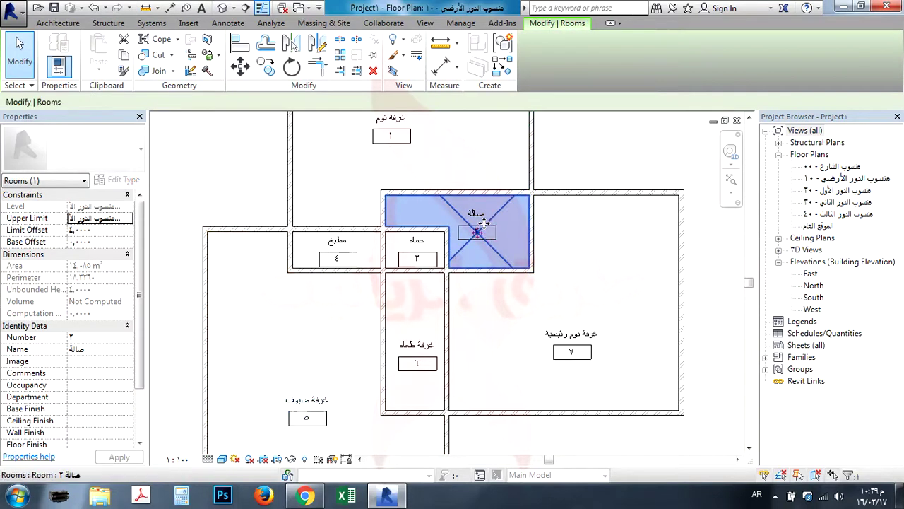
pyautogui.scroll(2, 484, 223)
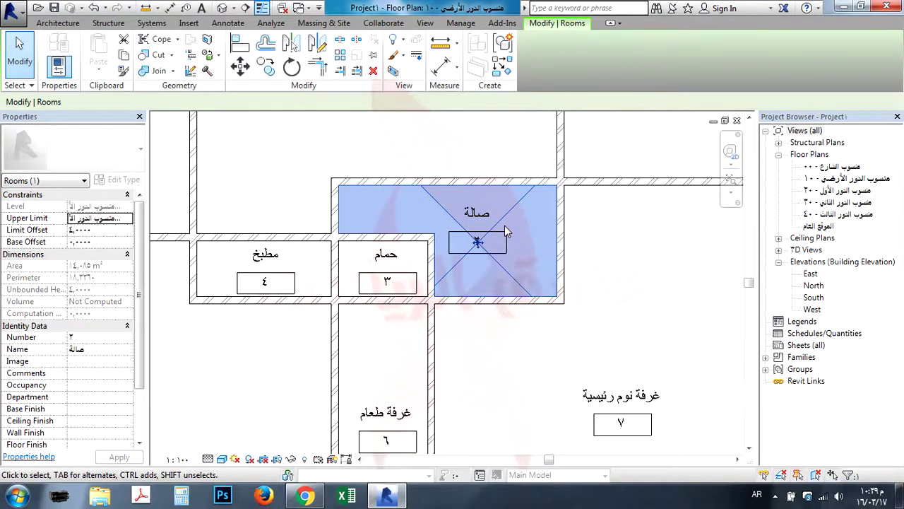
pyautogui.scroll(1, 505, 225)
pyautogui.click(479, 221)
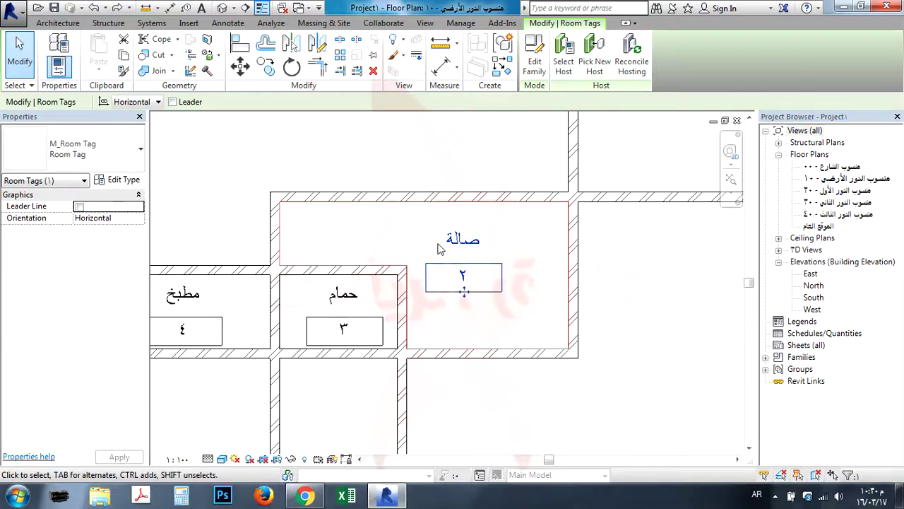
pyautogui.click(123, 181)
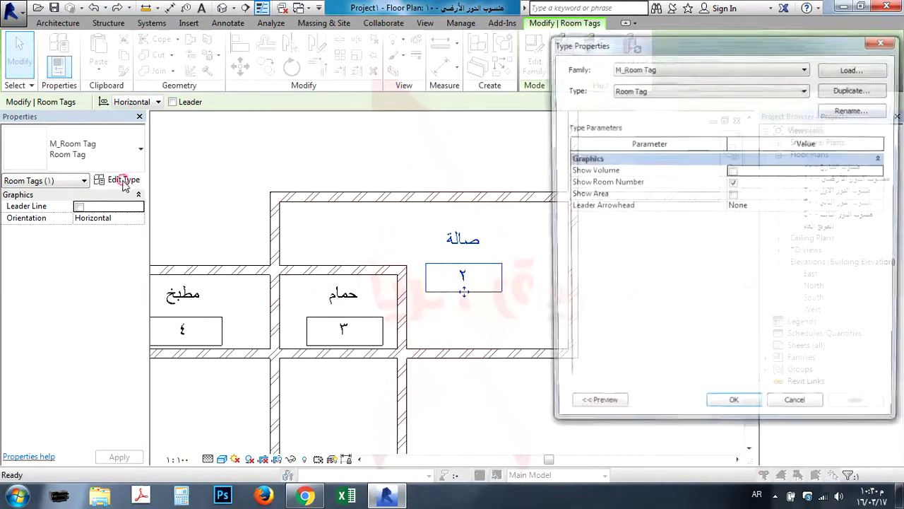
pyautogui.click(734, 183)
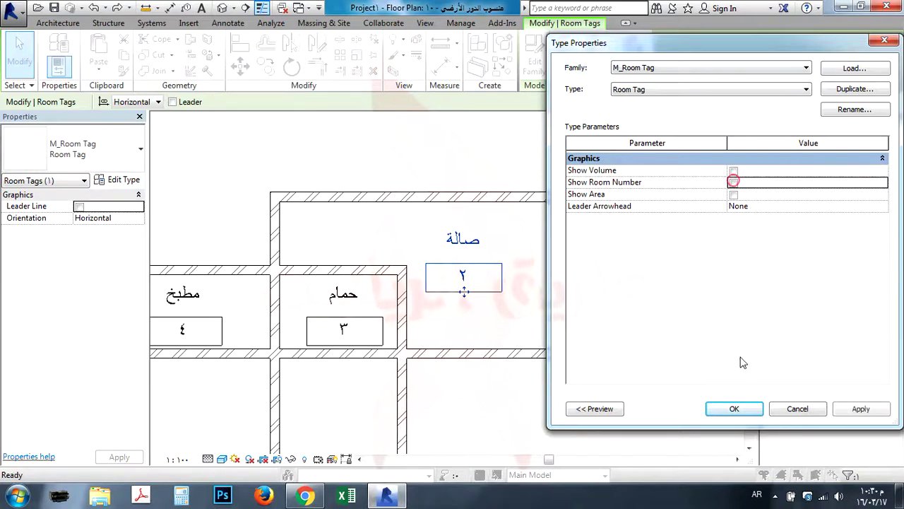
pyautogui.click(734, 408)
pyautogui.click(513, 276)
pyautogui.scroll(-5, 495, 254)
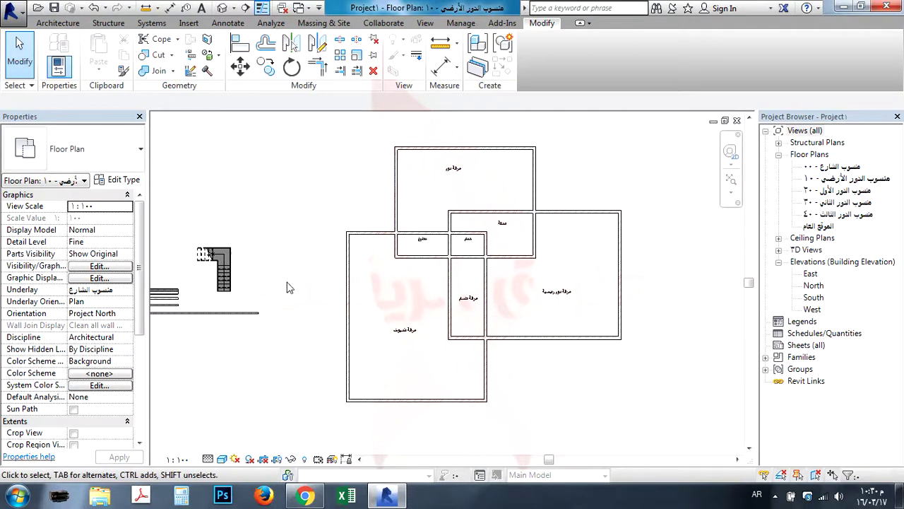
# - Start the Room tool and list the existing Arabic room names in the Name dropdown
pyautogui.click(58, 22)
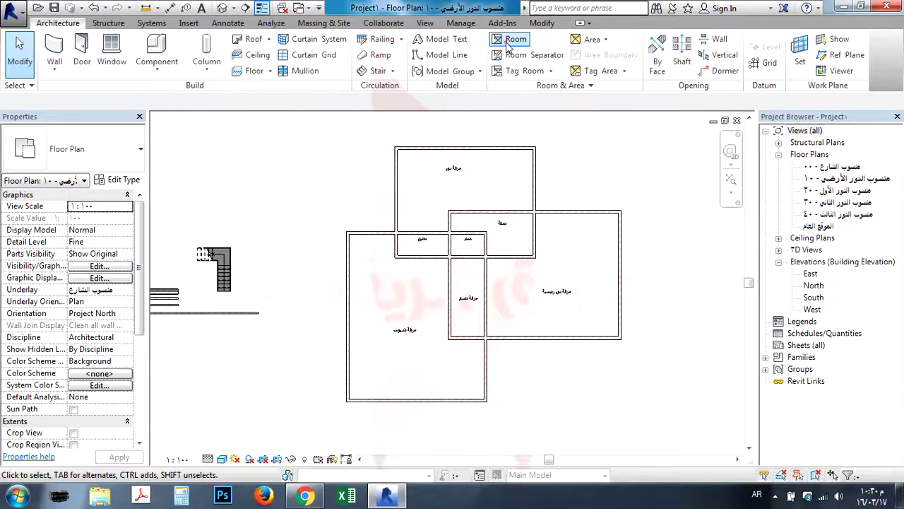
pyautogui.click(460, 35)
pyautogui.click(127, 349)
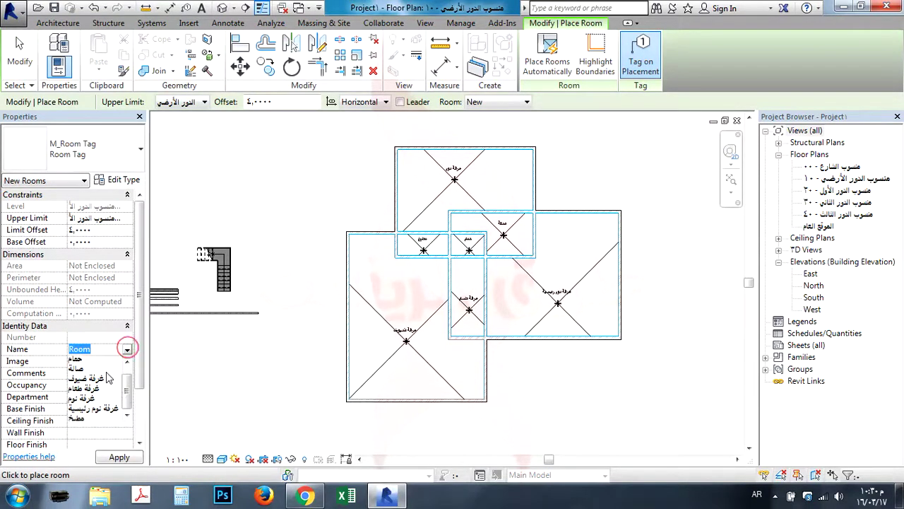
pyautogui.scroll(1, 103, 382)
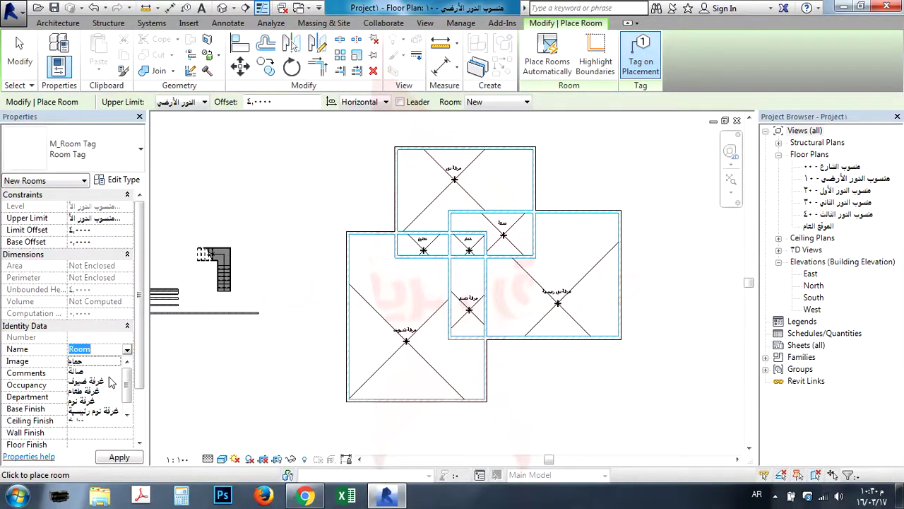